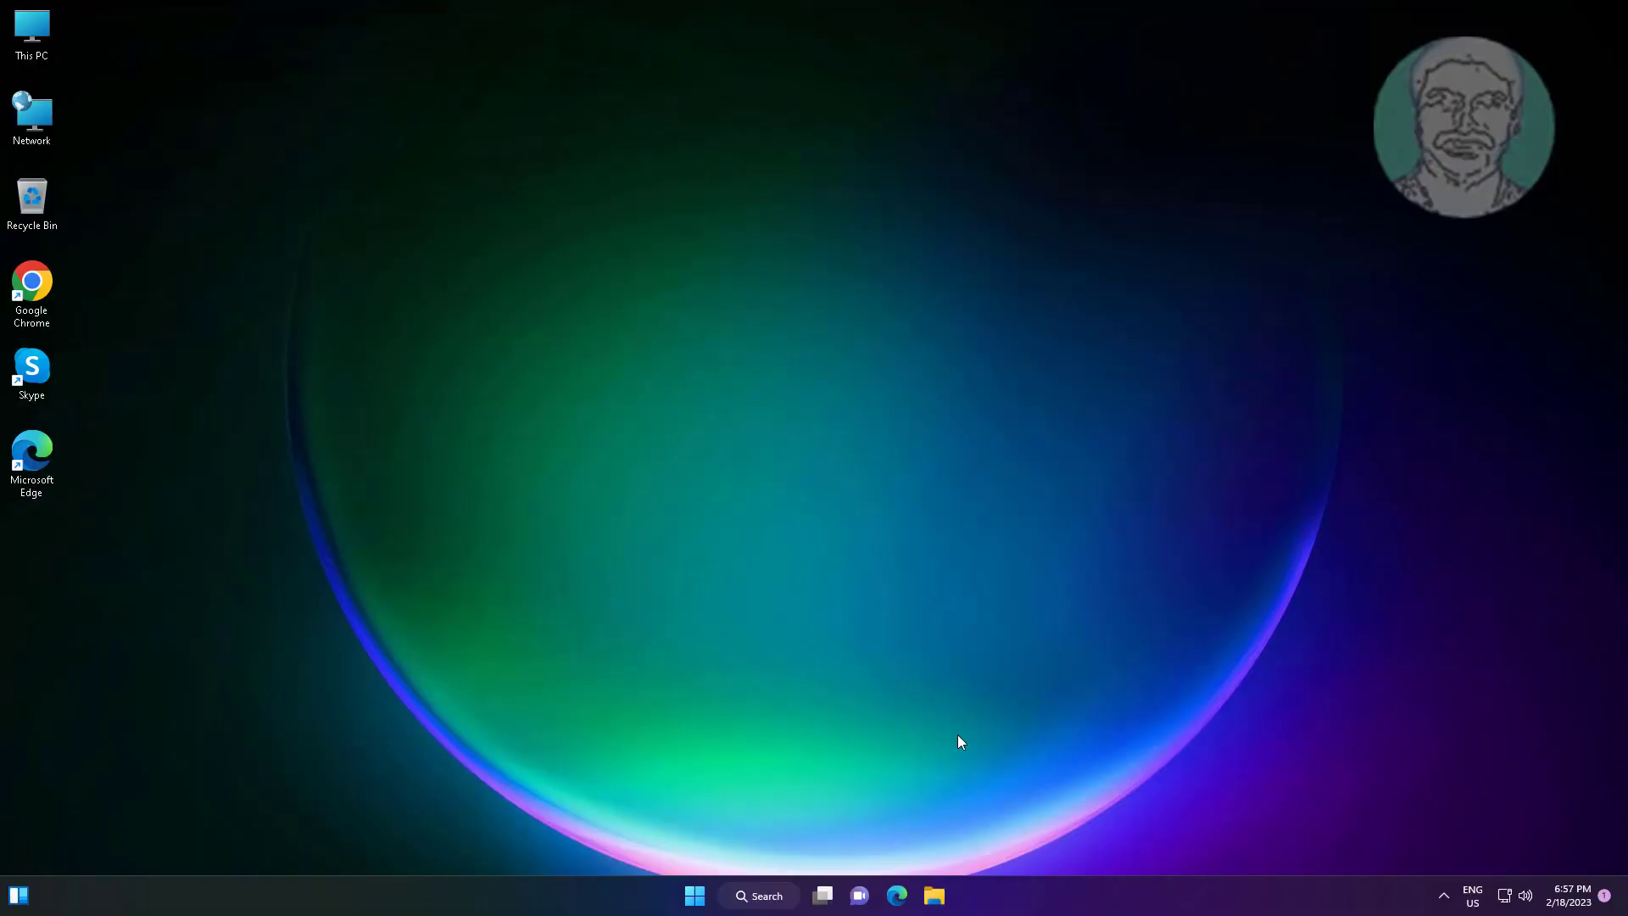
# Search Windows for 'control panel' and open Control Panel from the results.
pyautogui.click(751, 898)
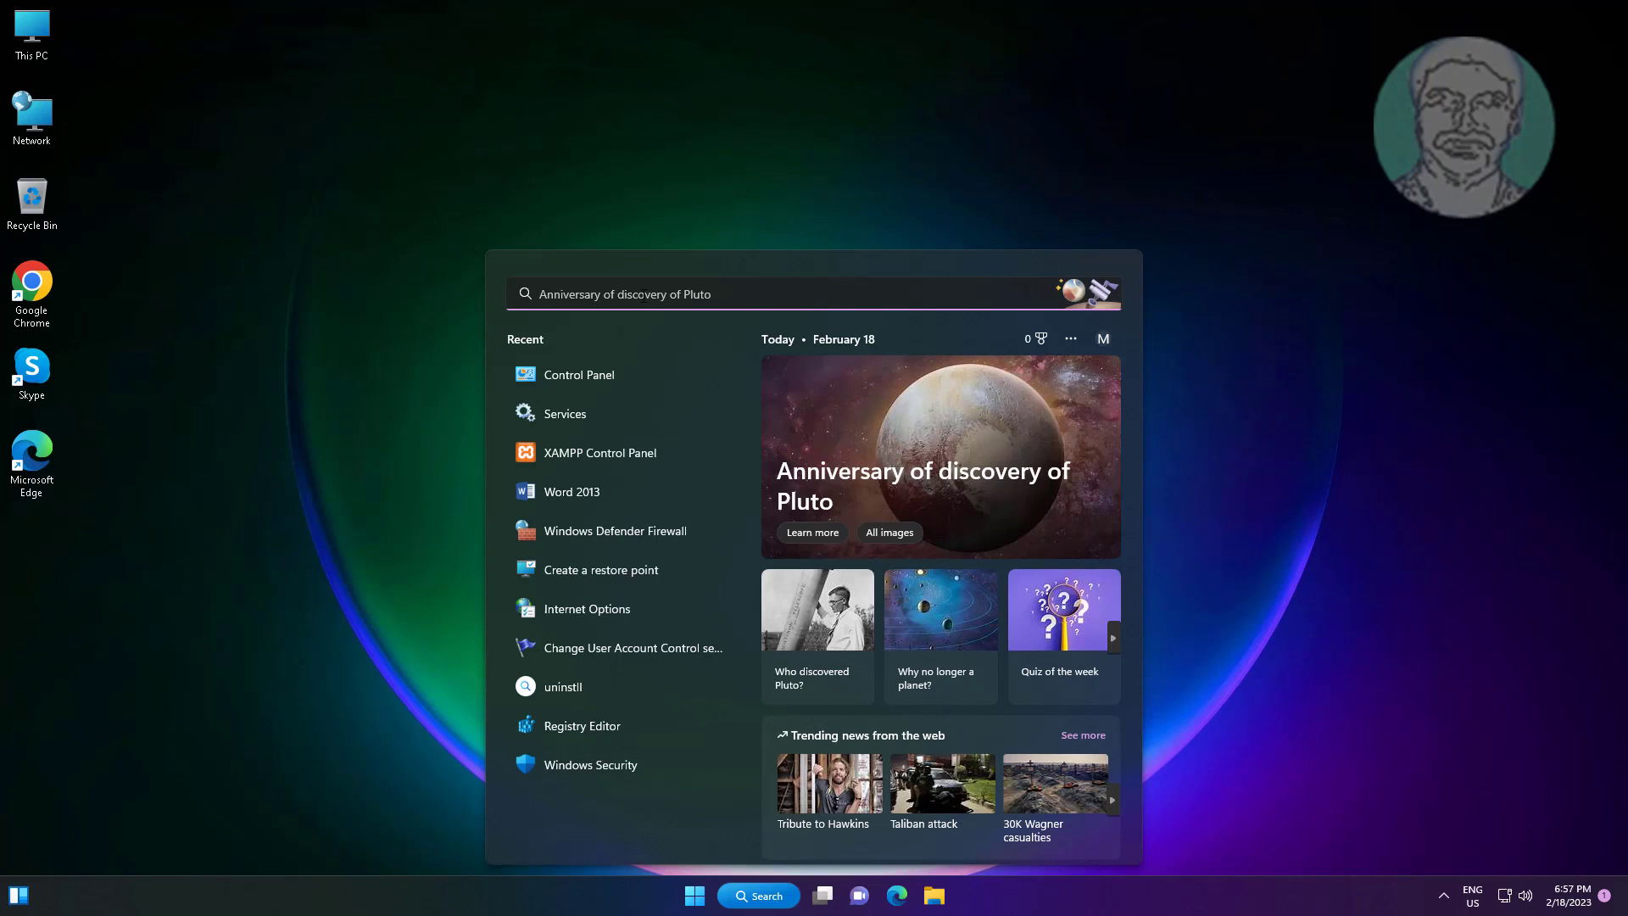
pyautogui.write('control panel')
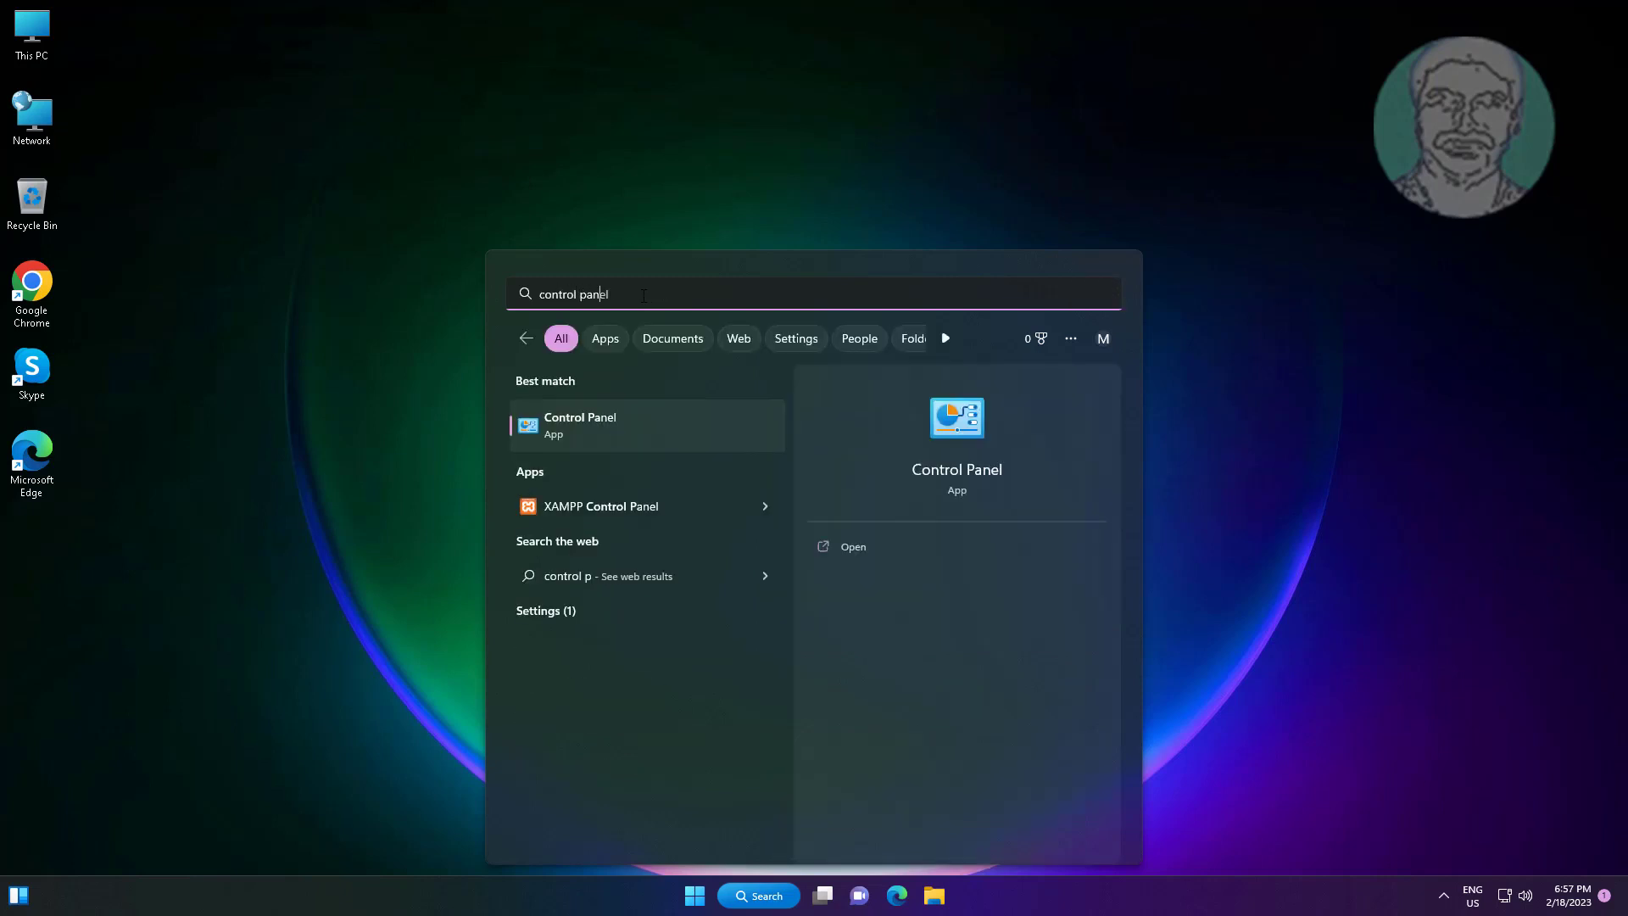
pyautogui.click(599, 438)
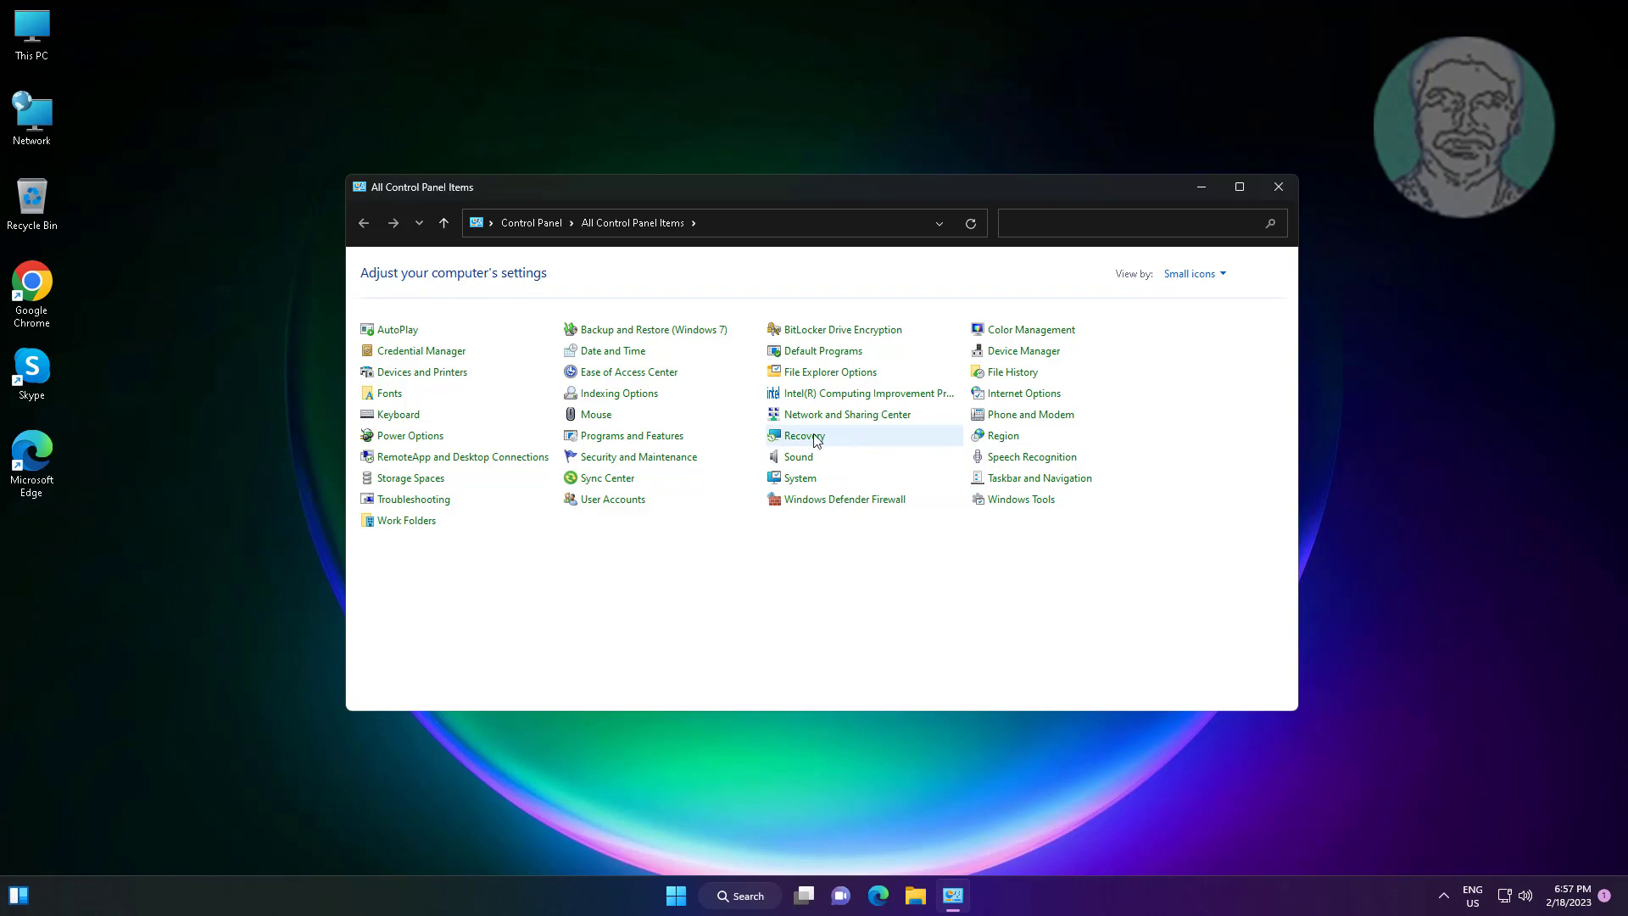
# Open Programs and Features and select the Microsoft Edge WebView2 Runtime and Notepad++ entries.
pyautogui.click(637, 439)
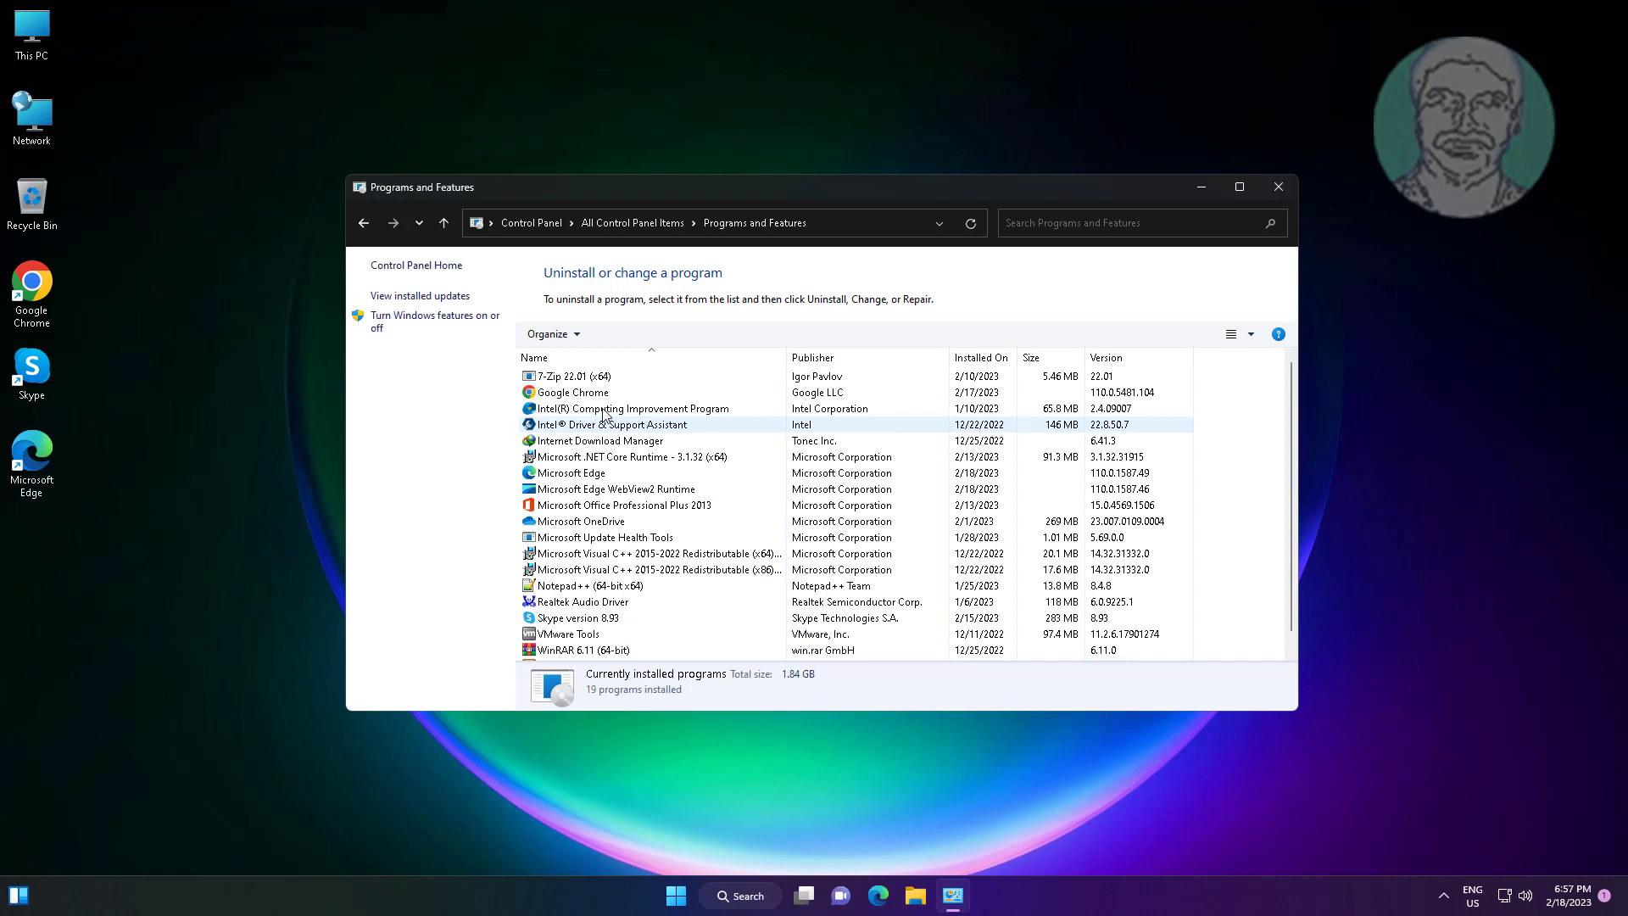
pyautogui.scroll(-1, 691, 512)
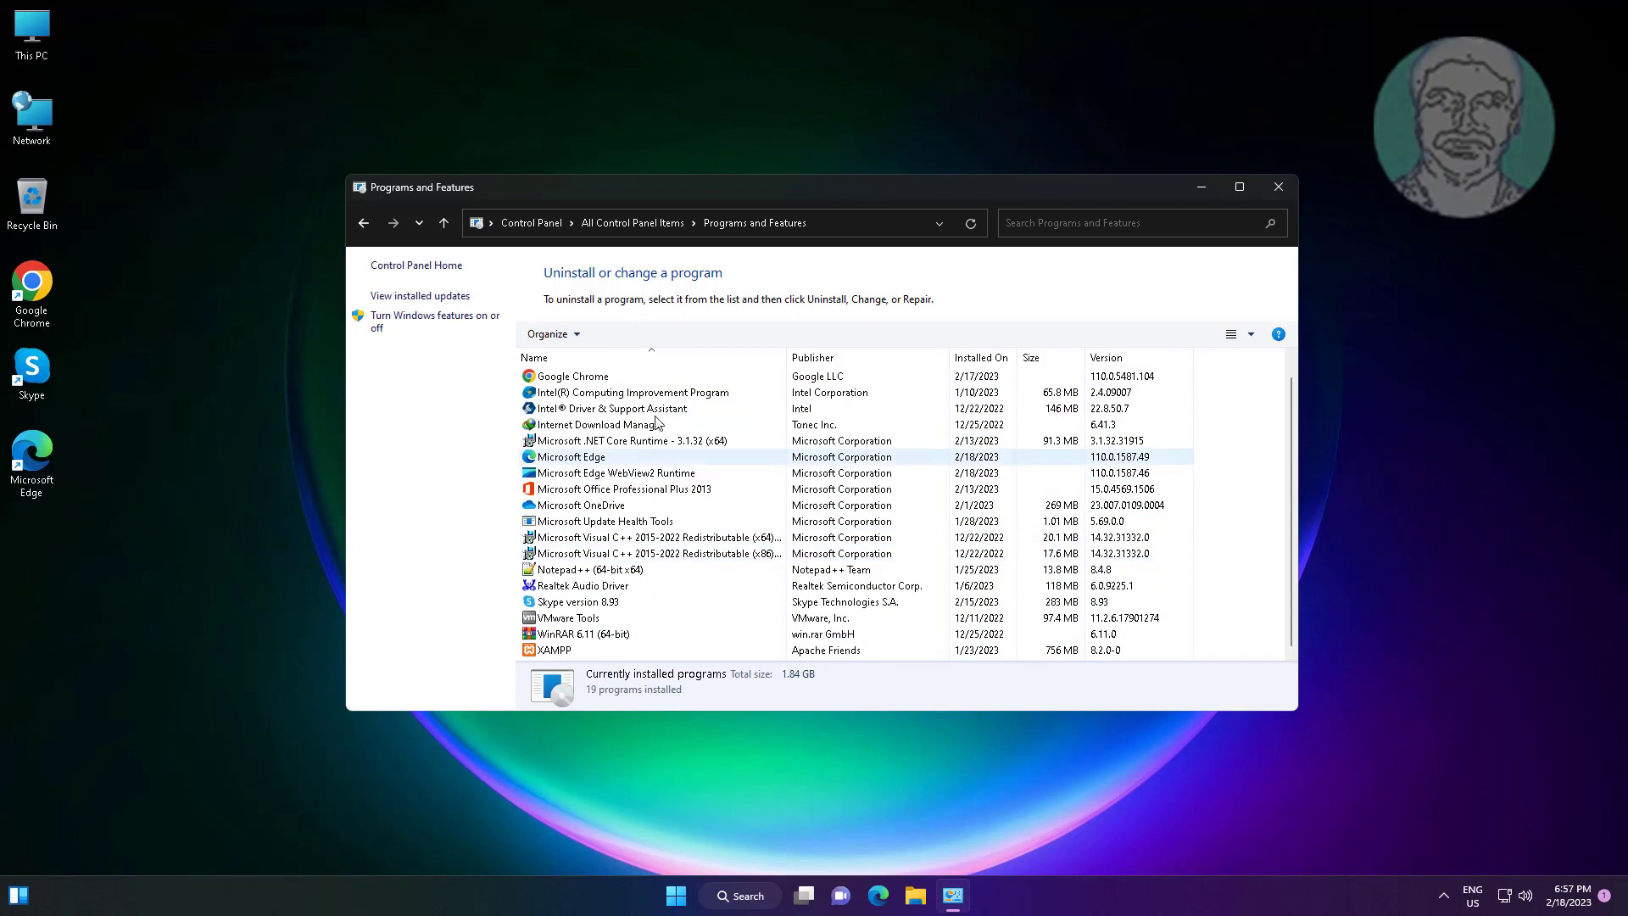
pyautogui.click(623, 472)
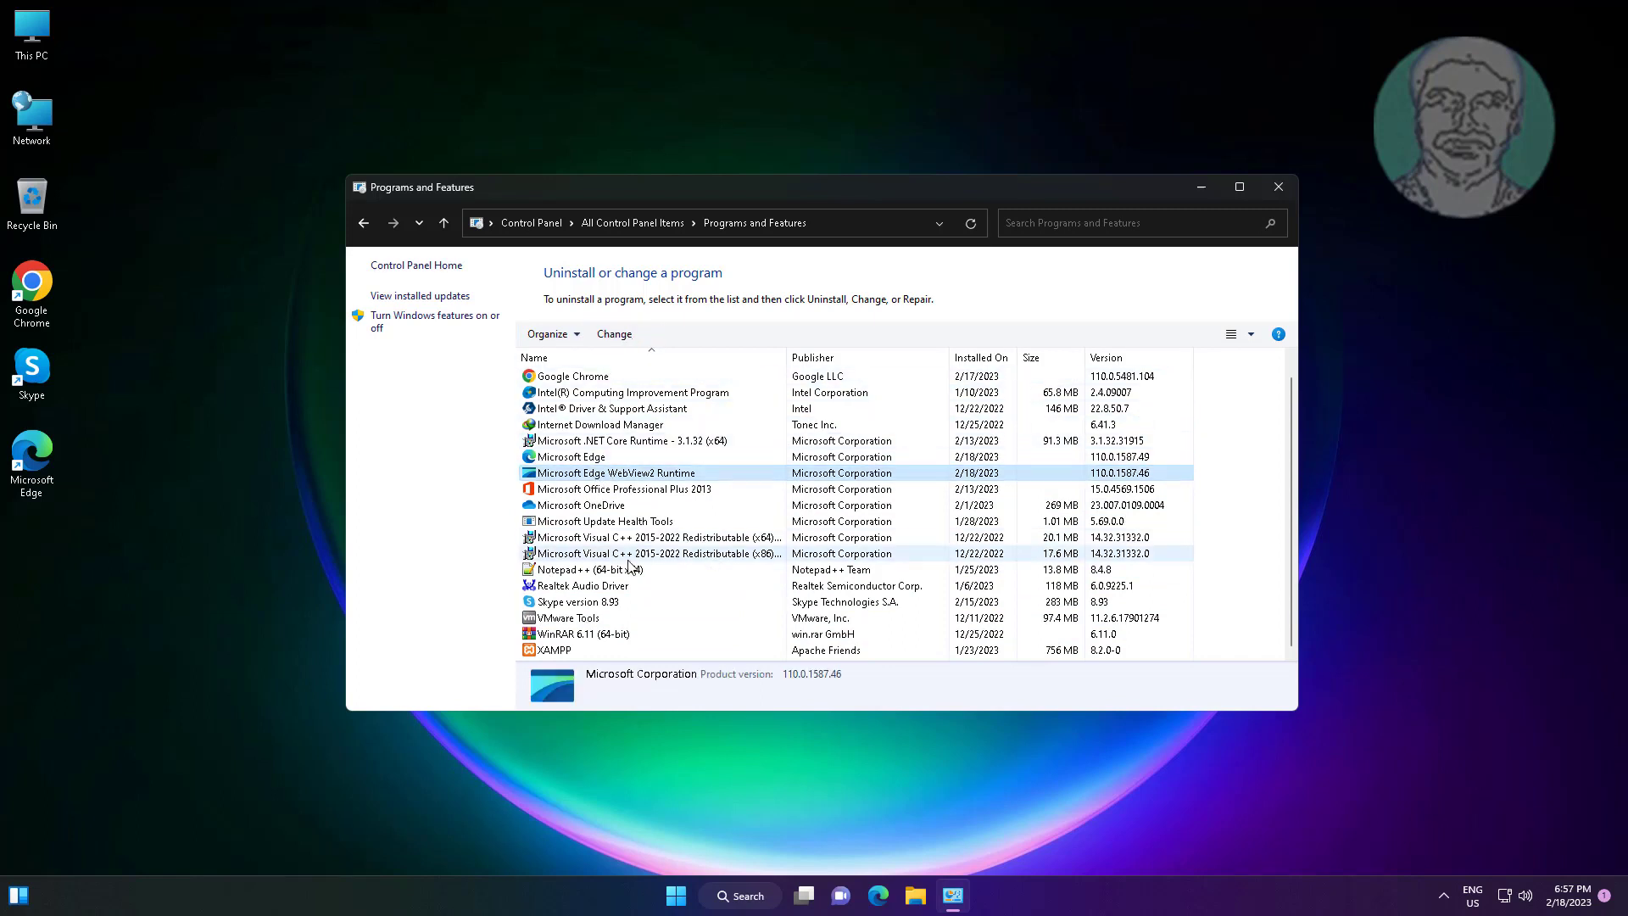
pyautogui.click(712, 568)
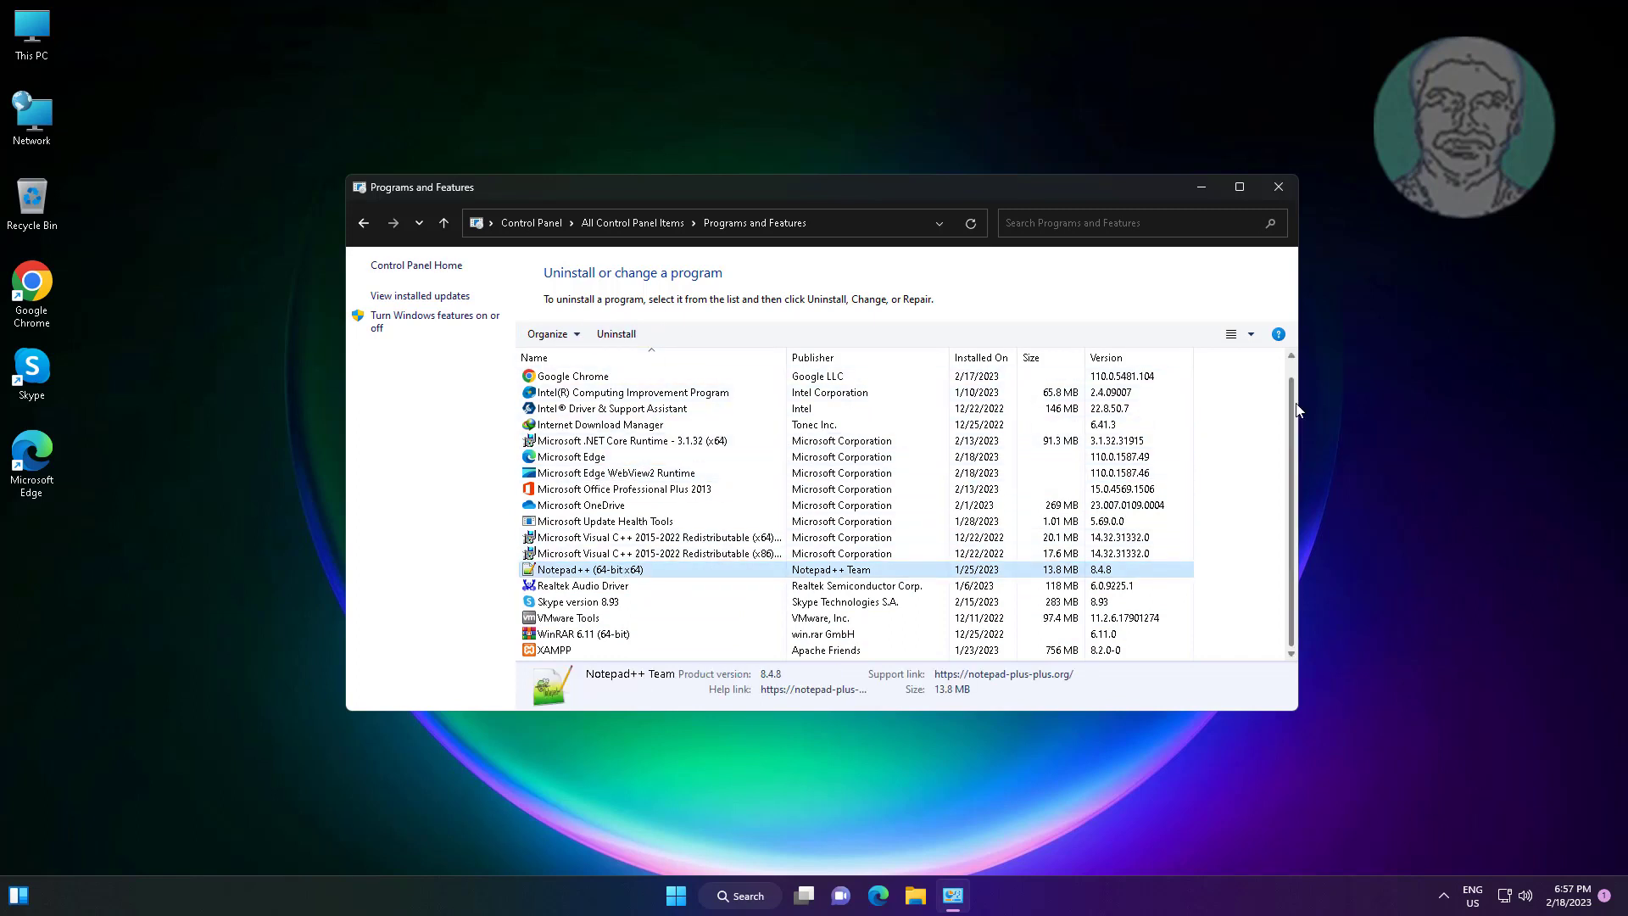
# Close Programs and Features and find Windows Security under Settings > Apps > Installed apps.
pyautogui.click(1277, 189)
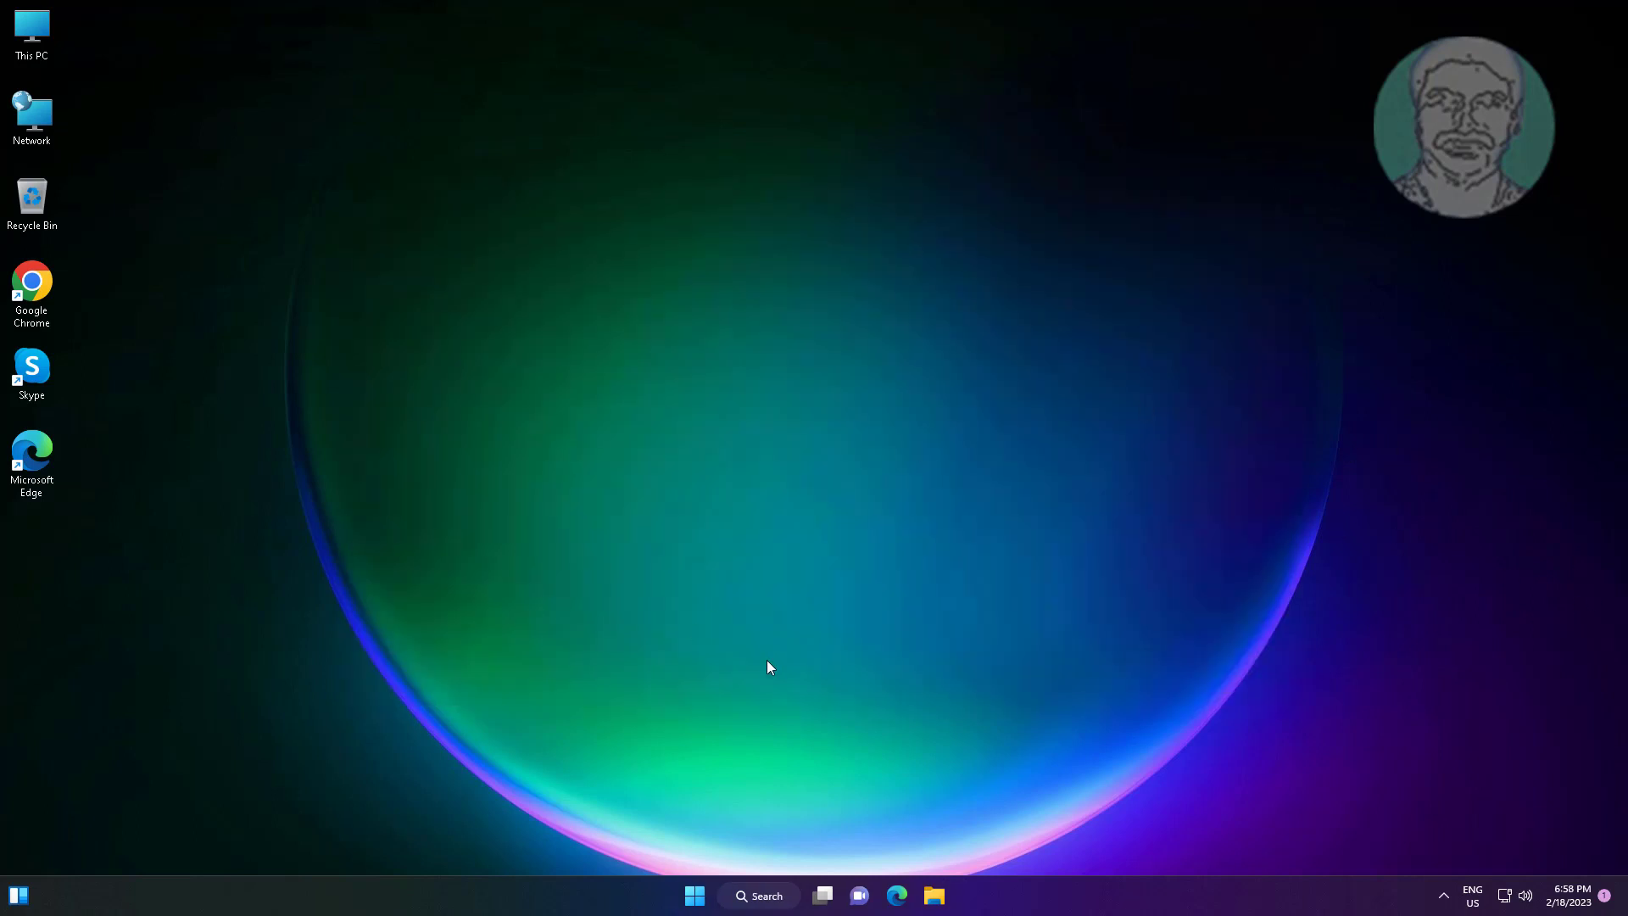
pyautogui.click(694, 896)
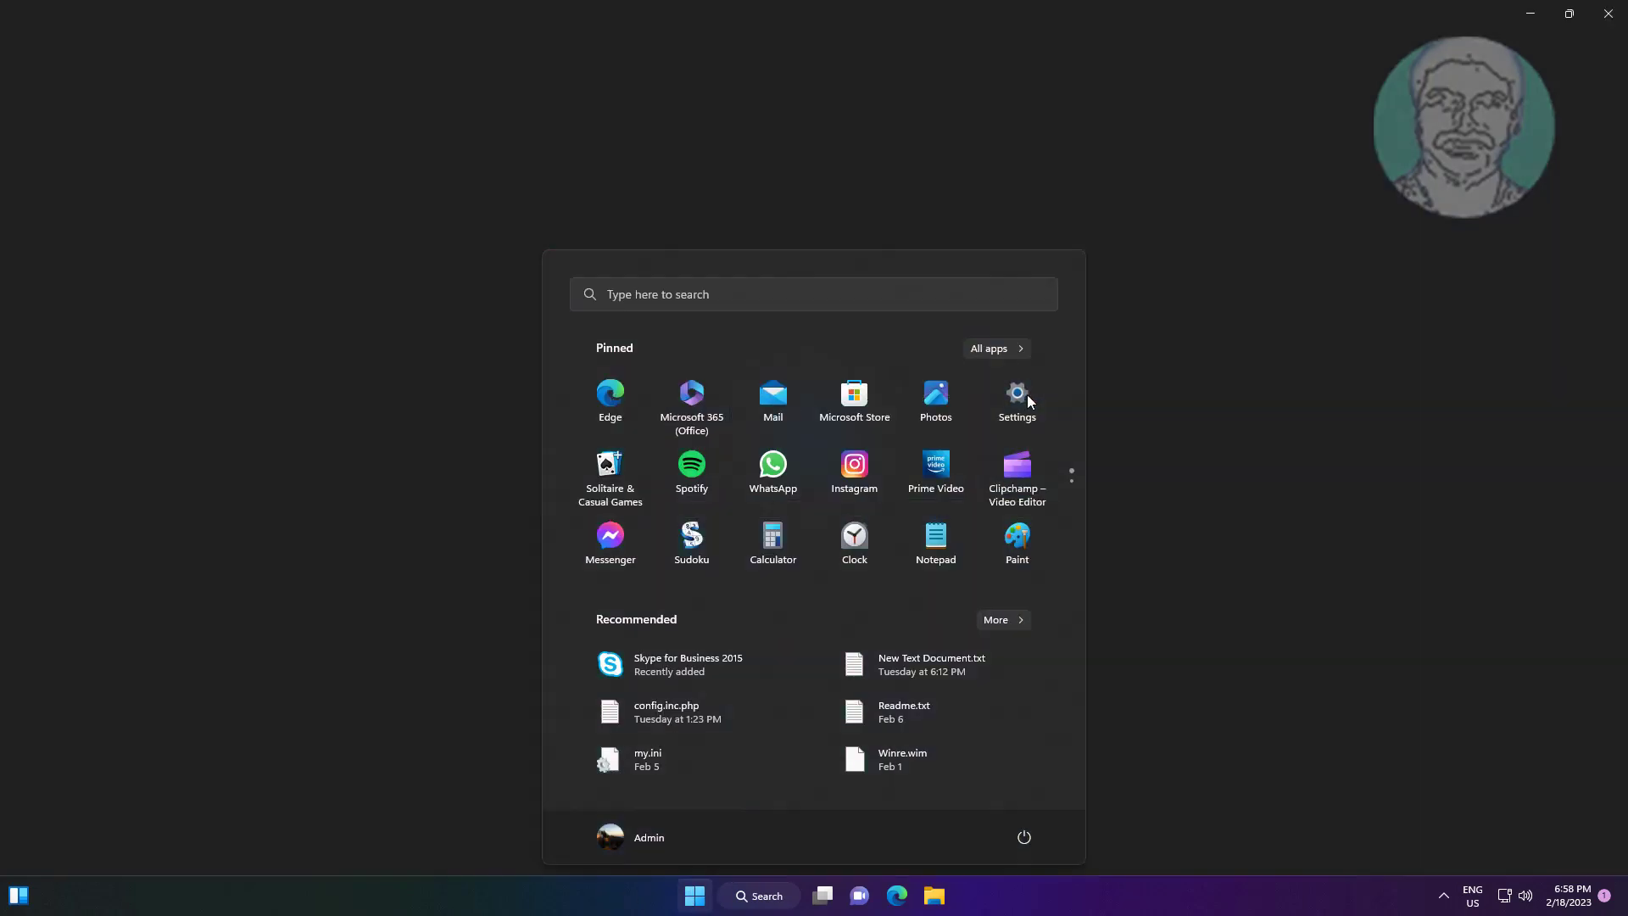
pyautogui.click(1027, 397)
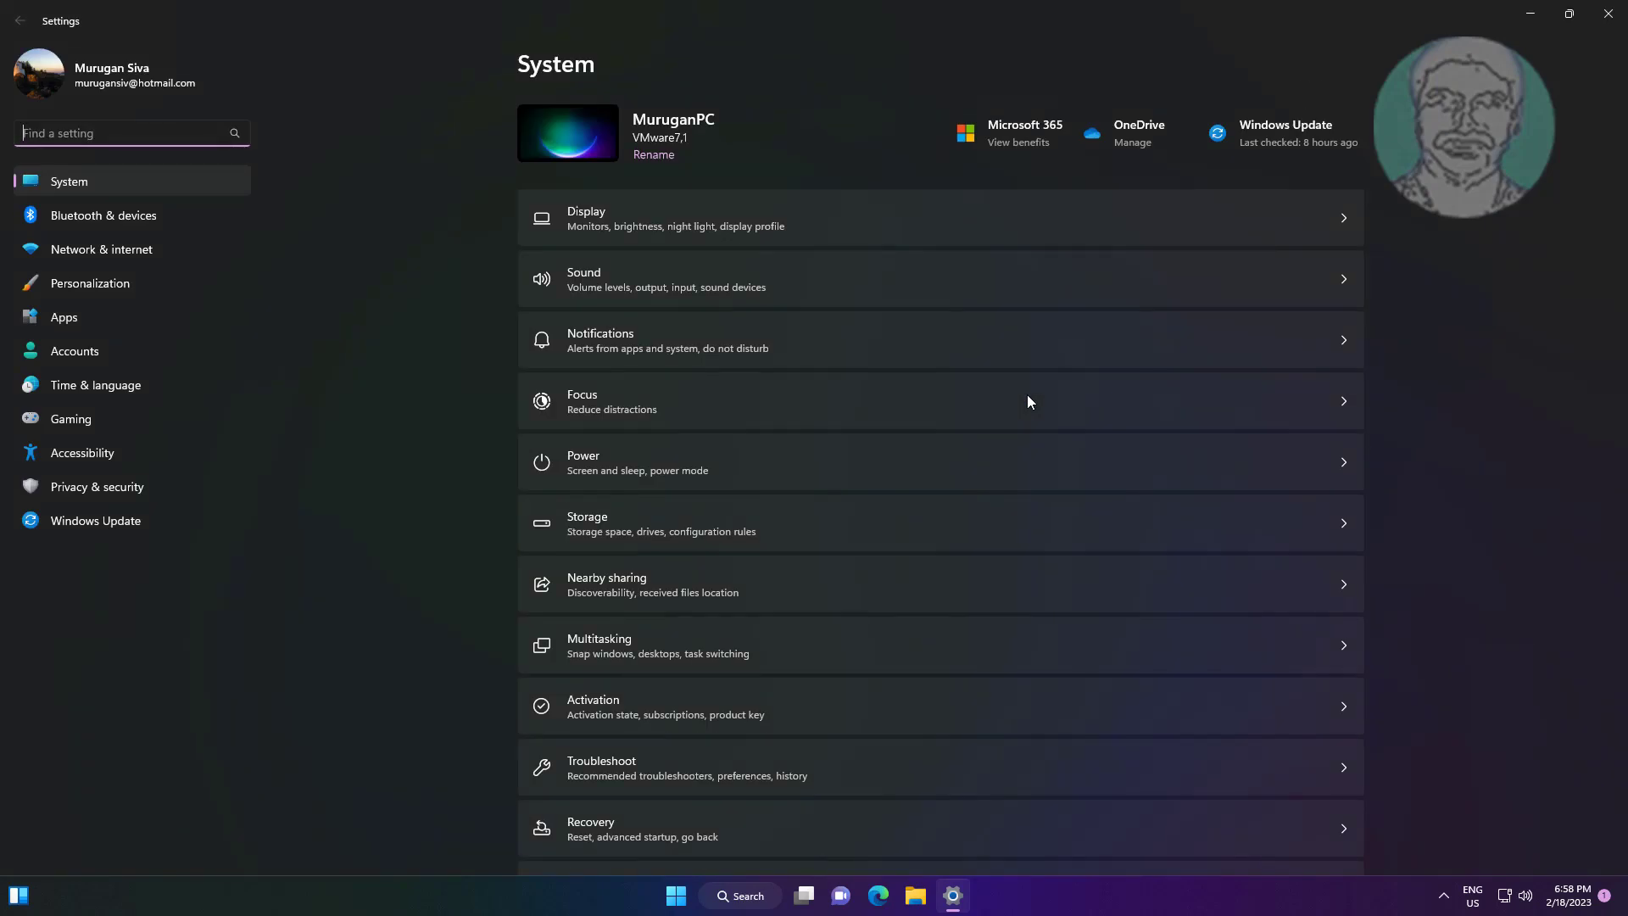
pyautogui.click(104, 321)
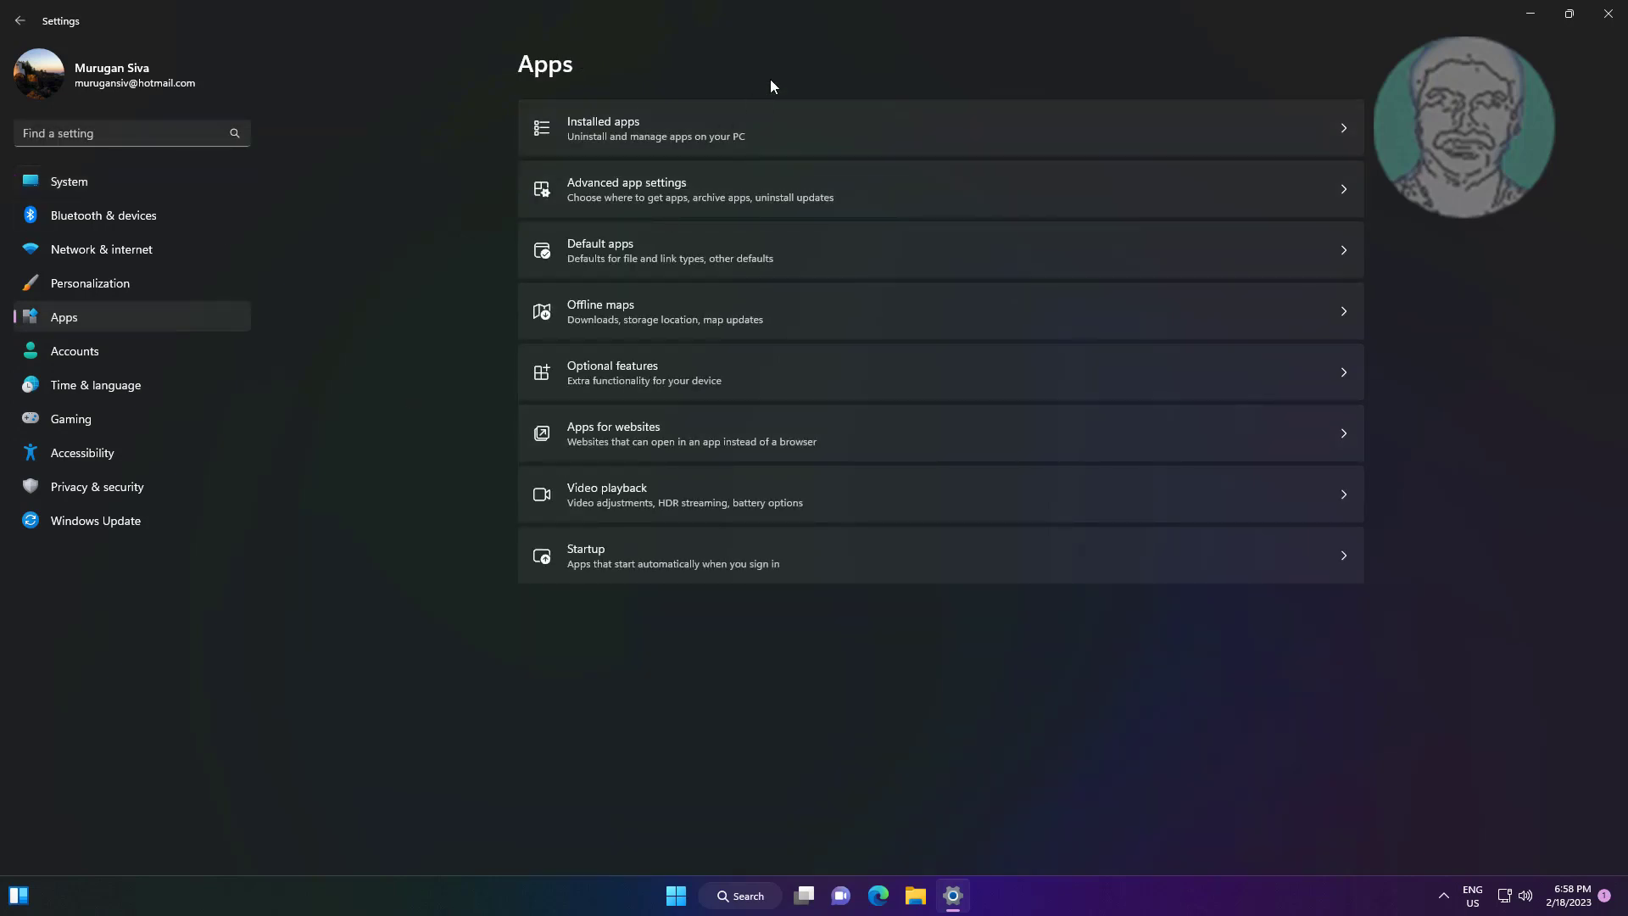
pyautogui.click(591, 131)
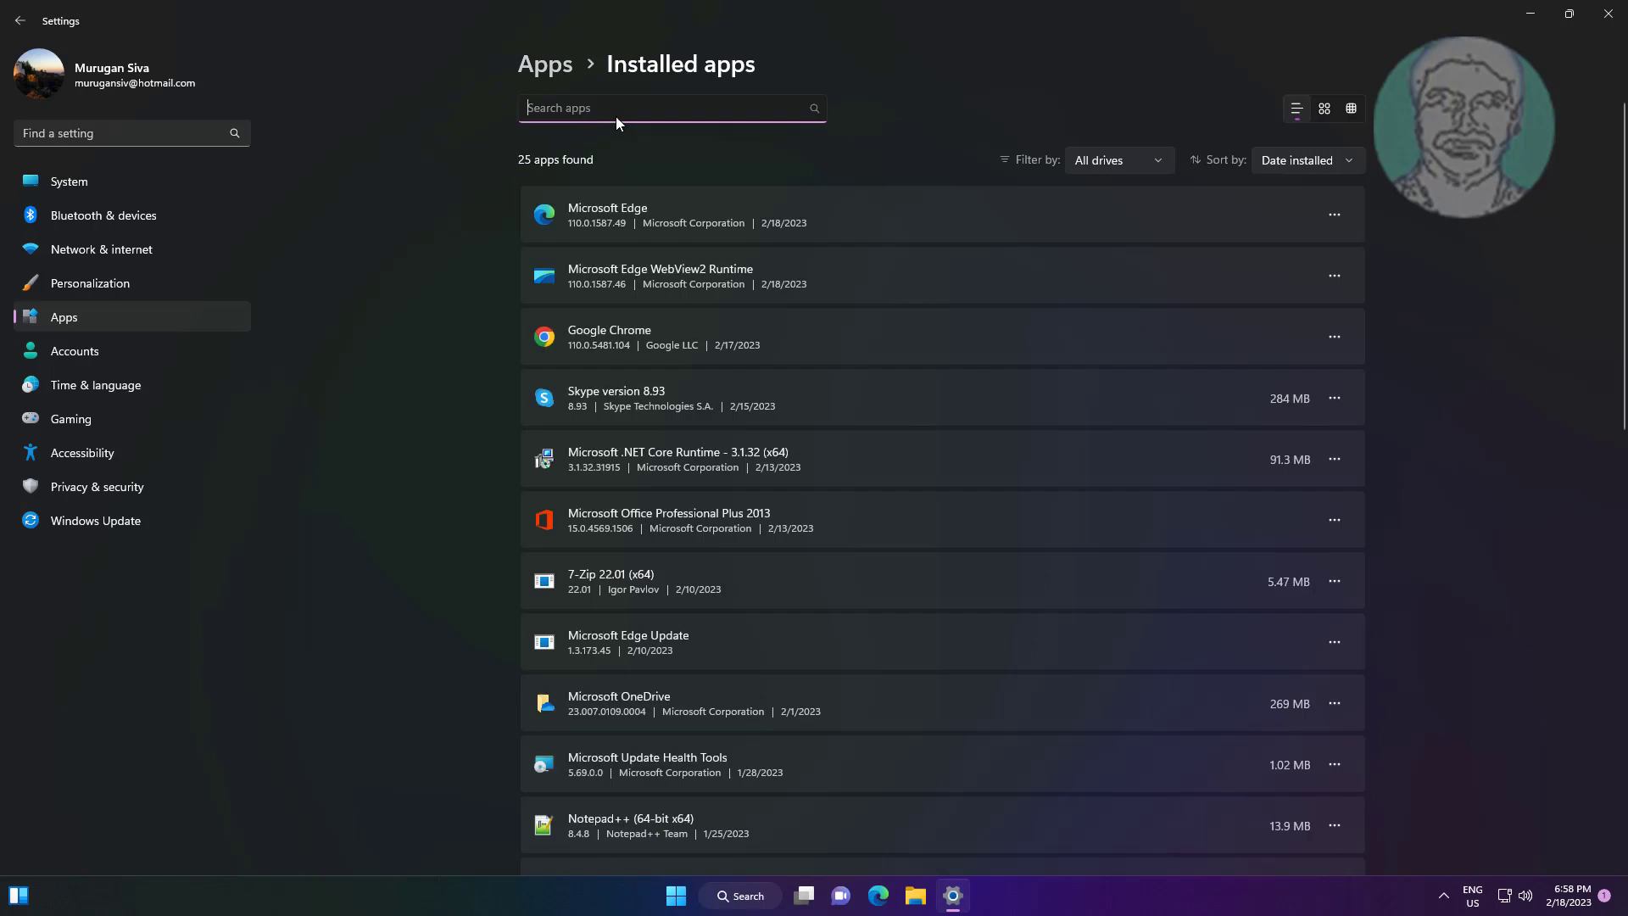
pyautogui.write('win')
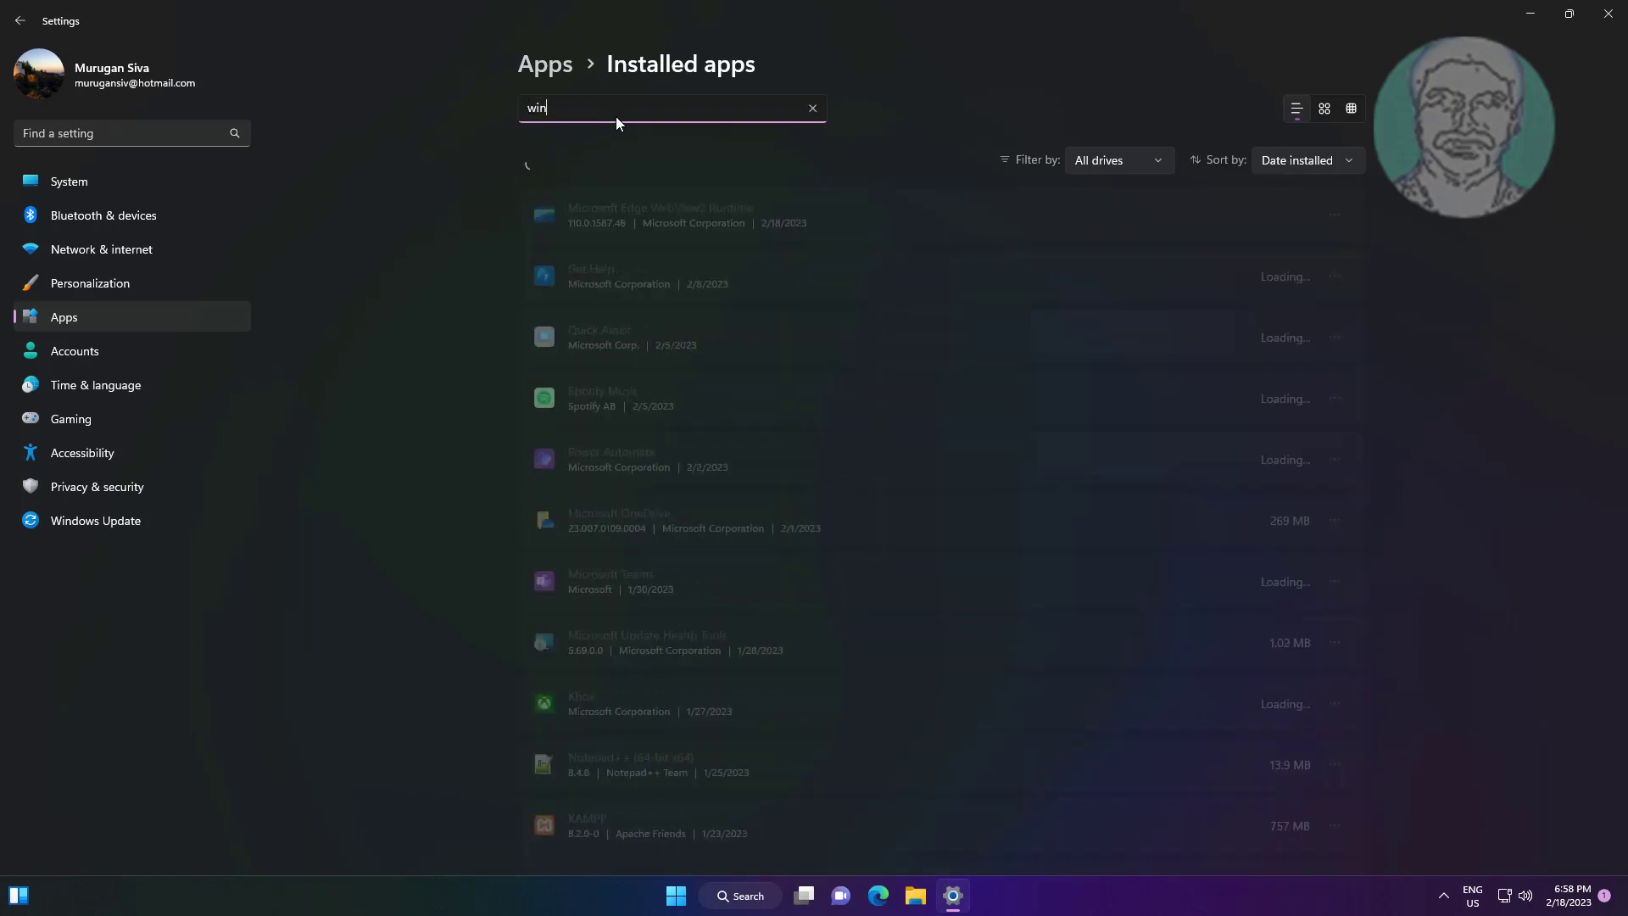
pyautogui.write('dows se')
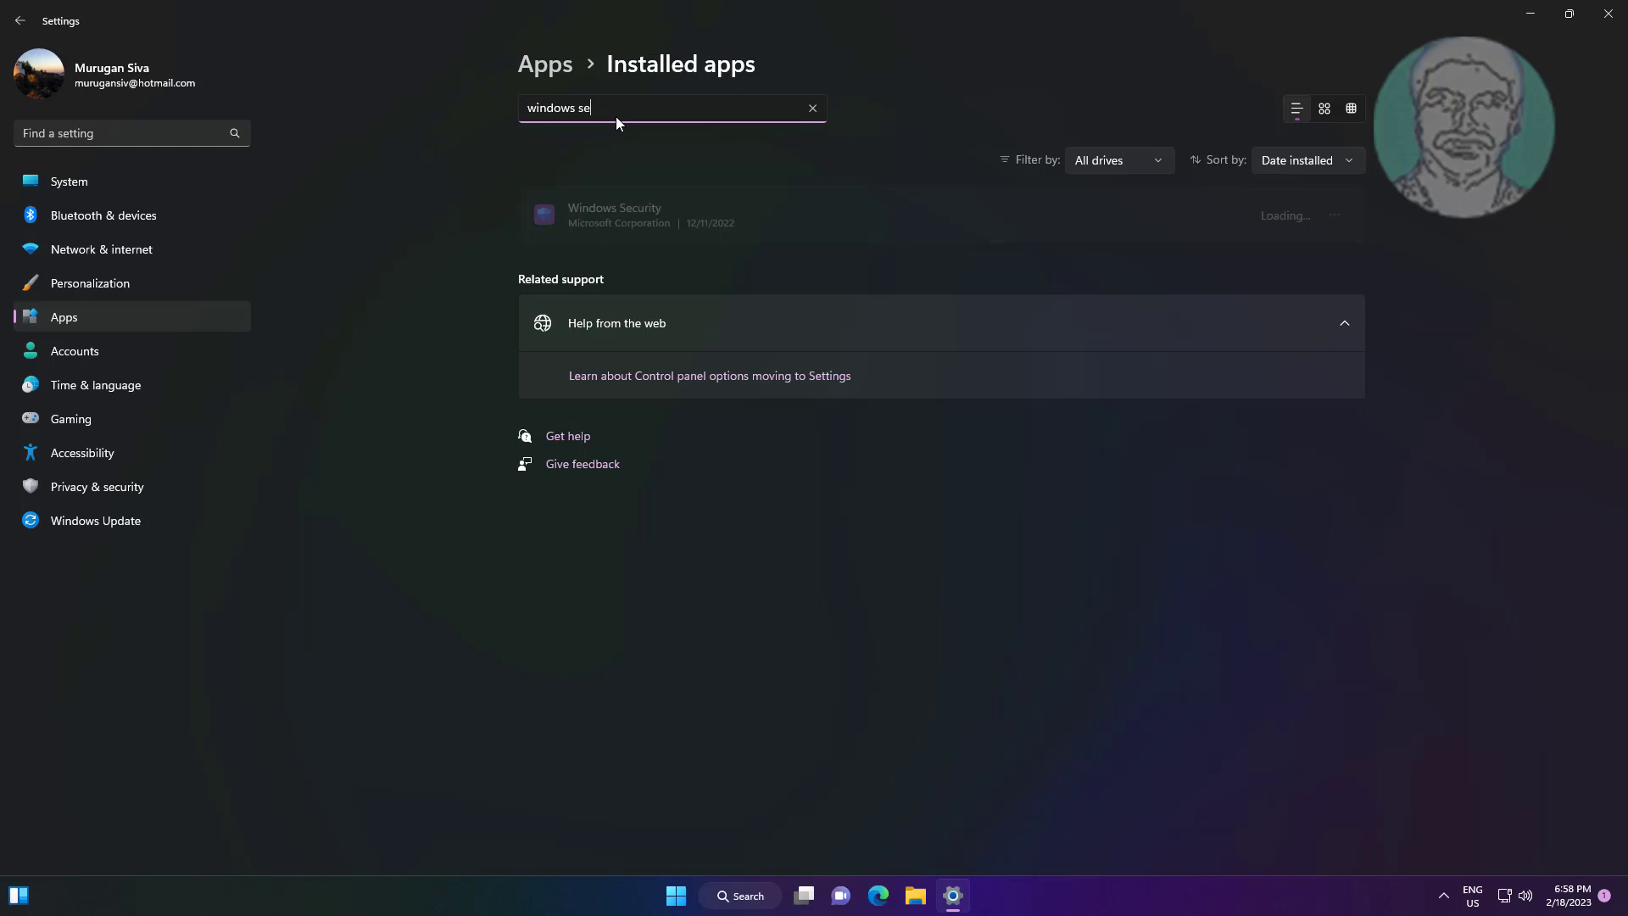
pyautogui.write('curity')
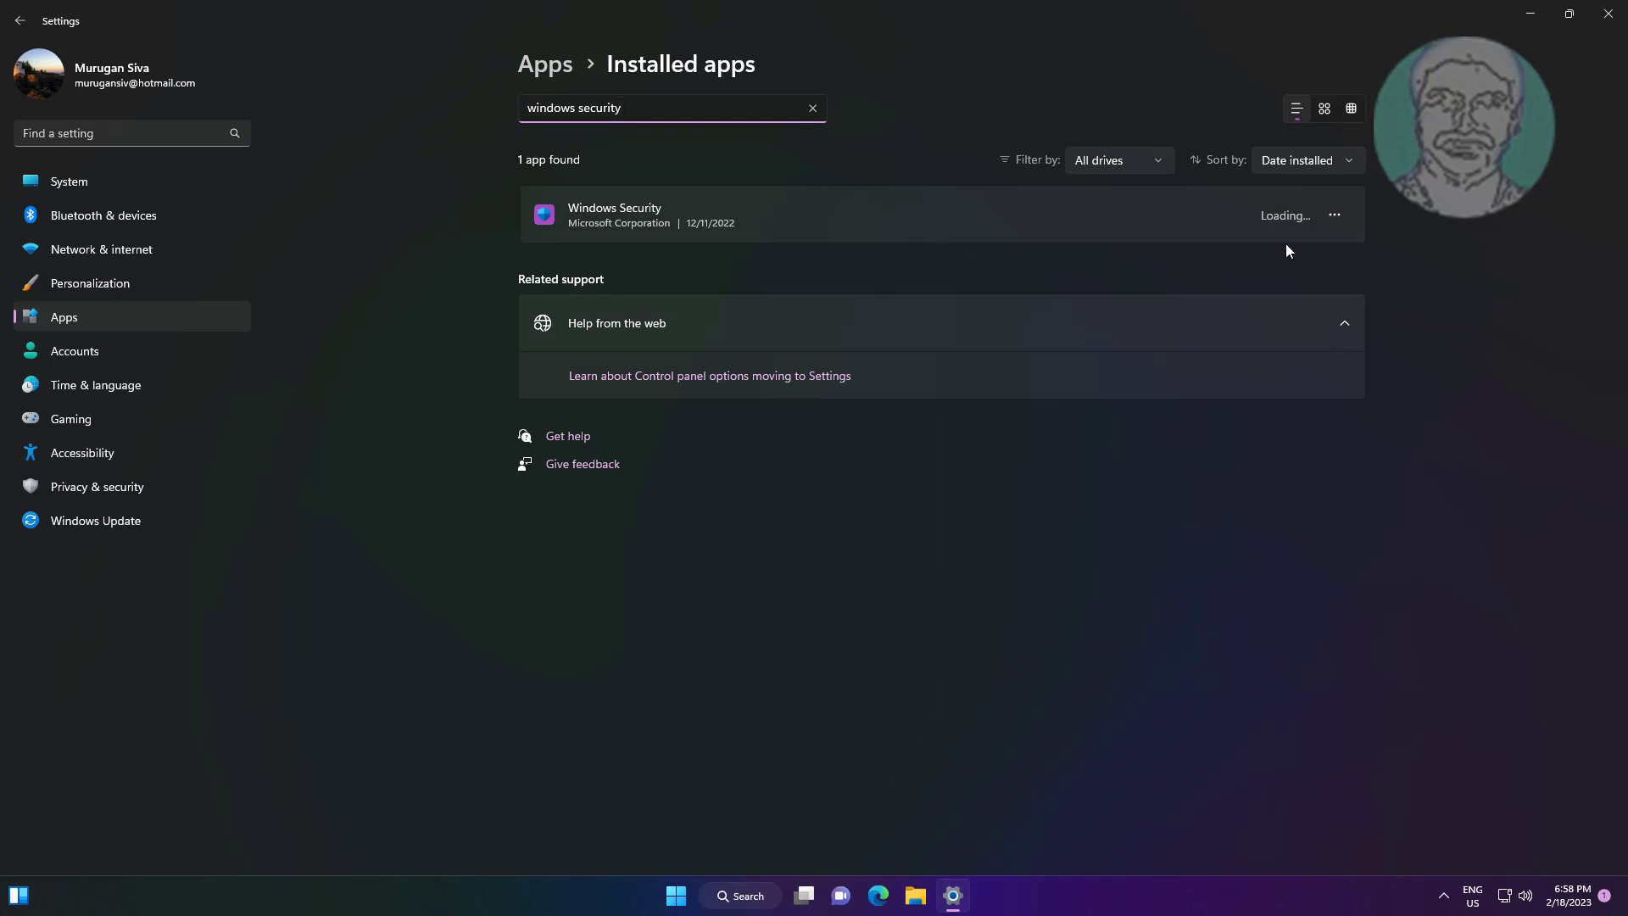
pyautogui.click(1332, 218)
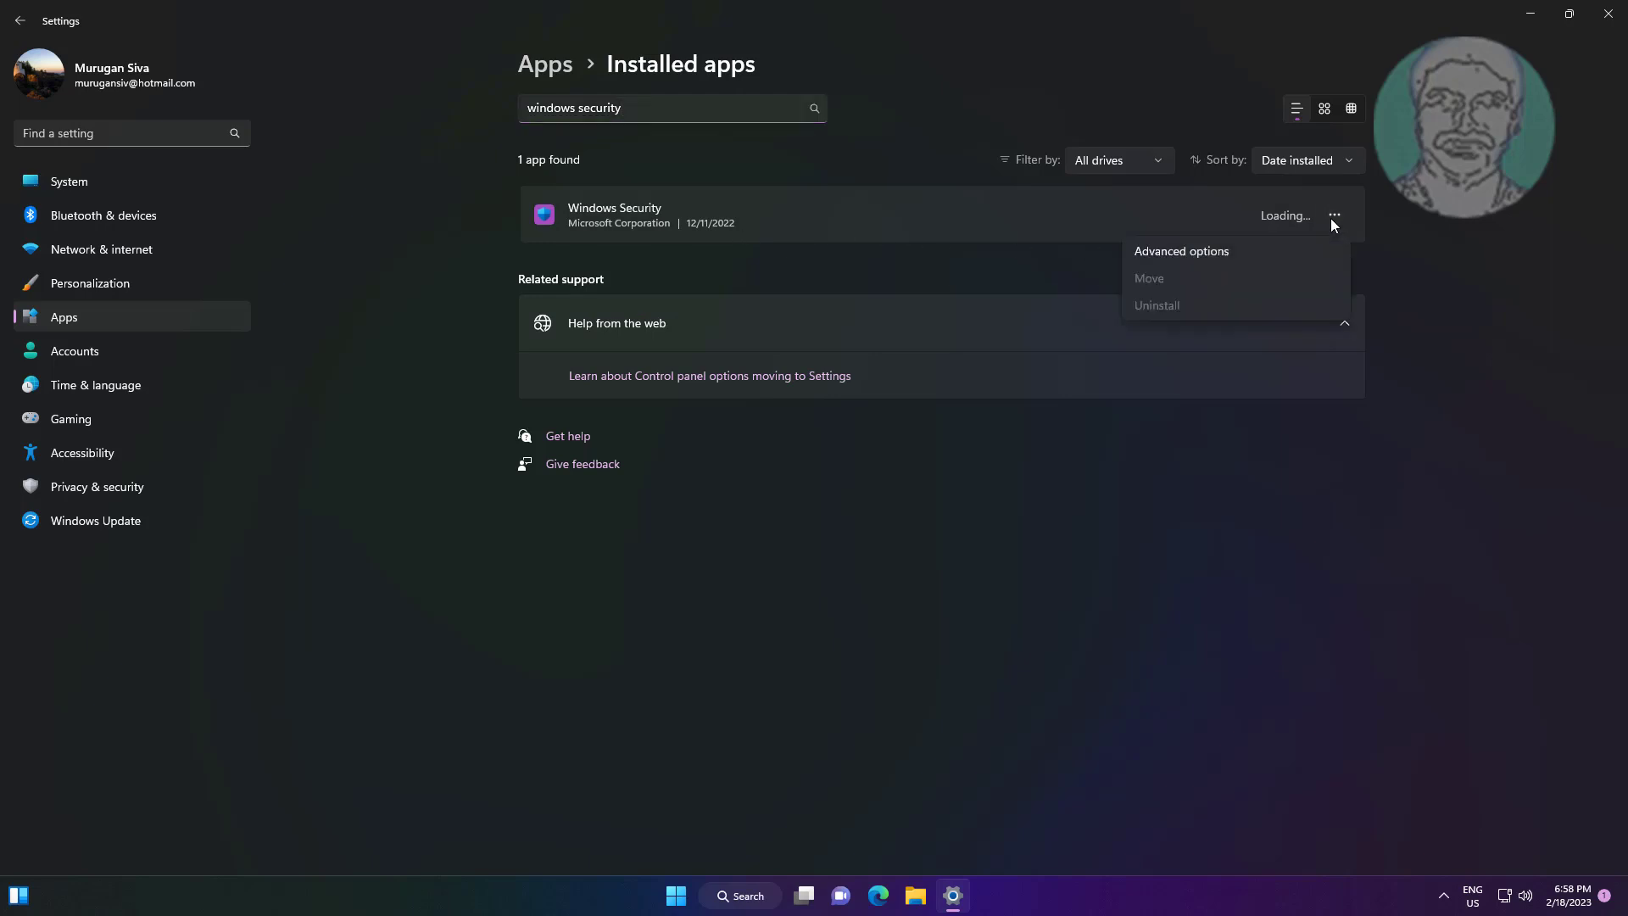
# Repair the Windows Security app, then reset it and confirm deleting its app data.
pyautogui.click(1179, 251)
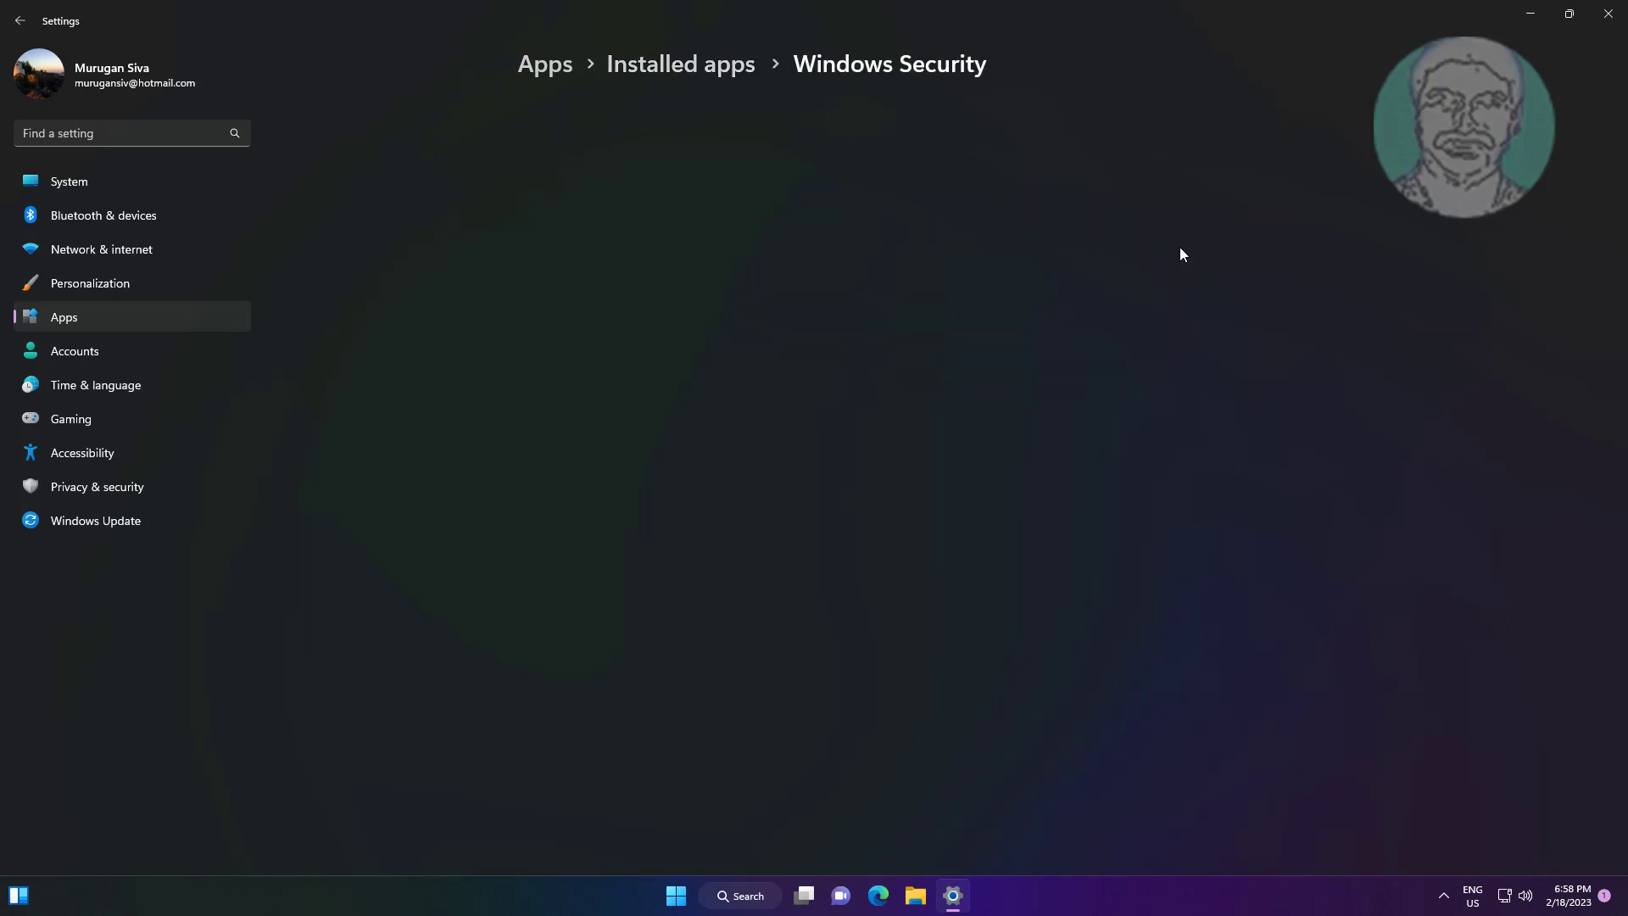
pyautogui.scroll(-5, 922, 476)
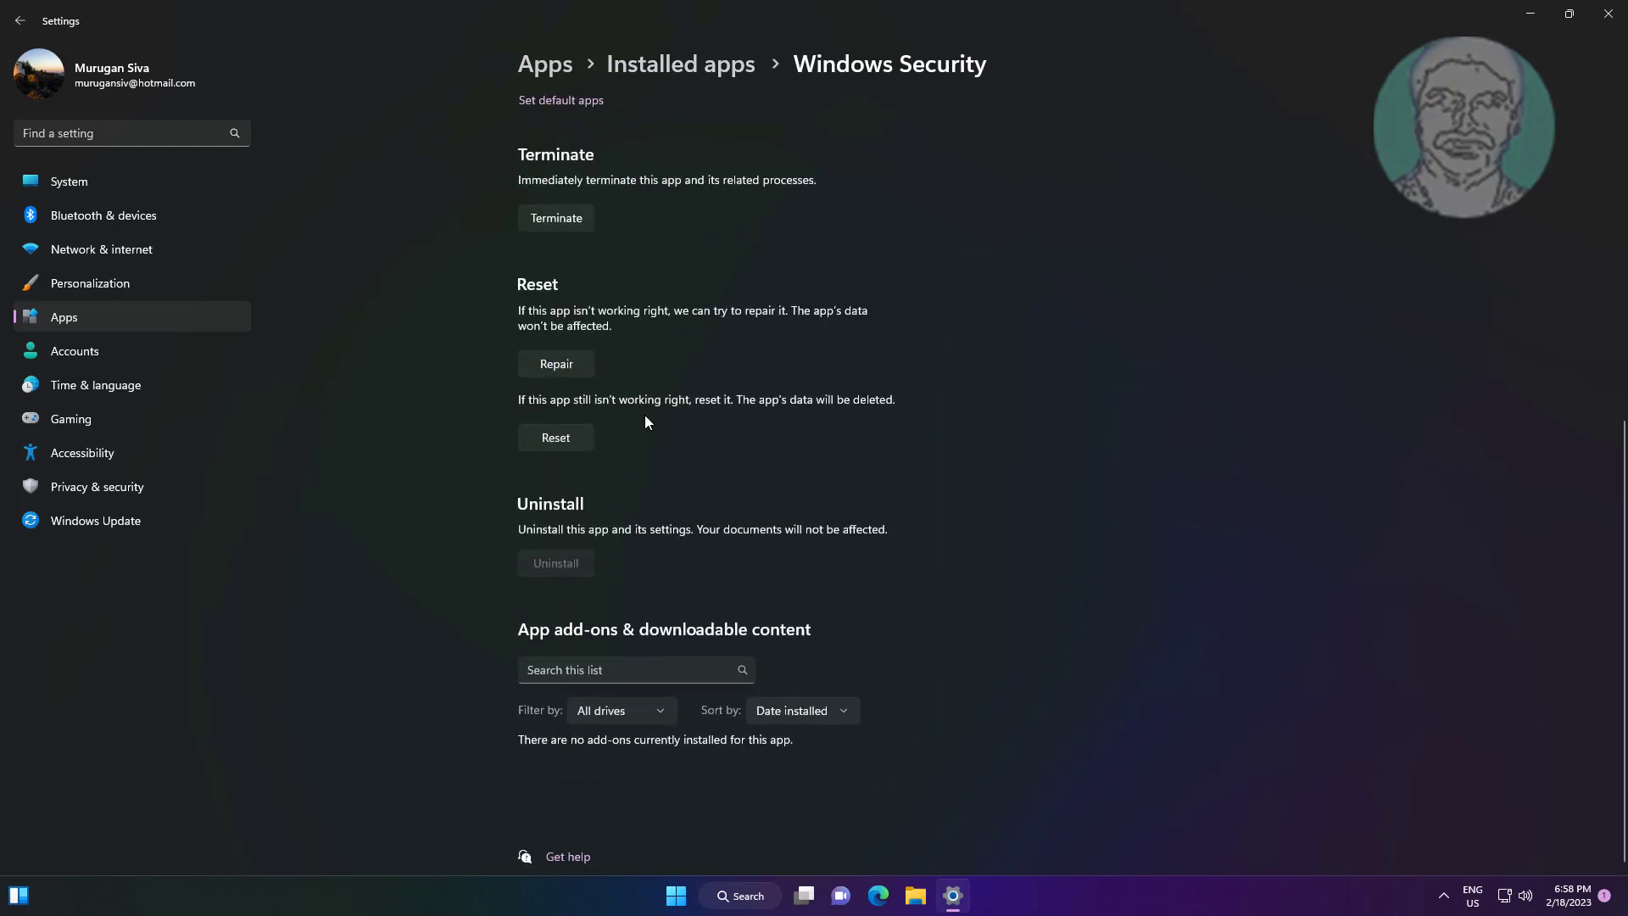
pyautogui.click(542, 360)
pyautogui.click(537, 435)
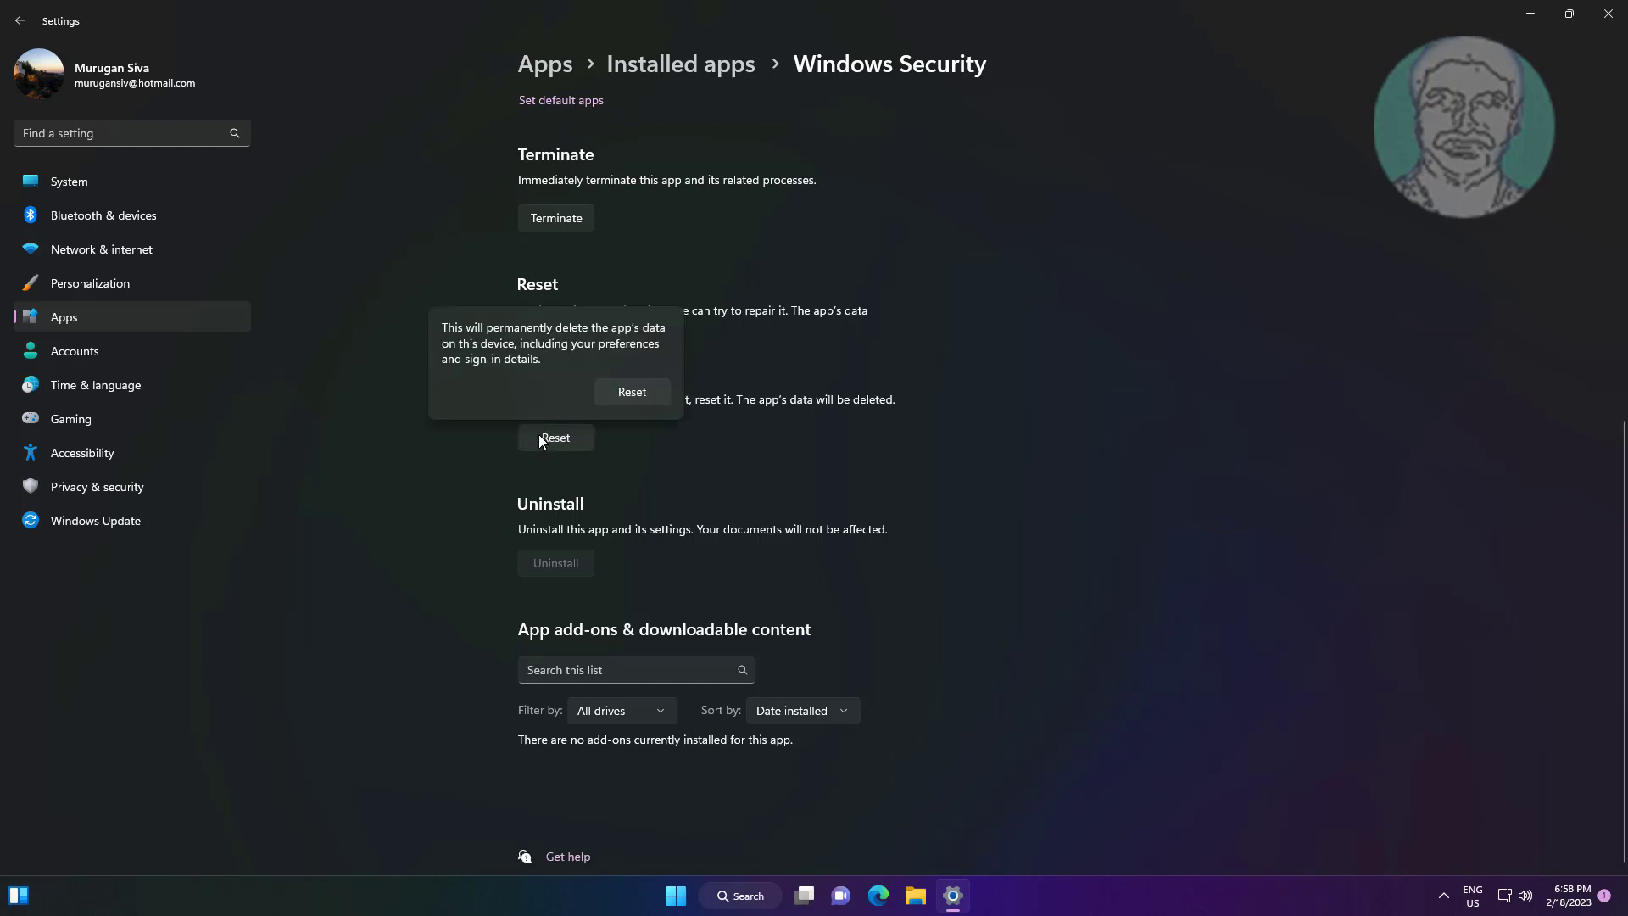
pyautogui.click(619, 395)
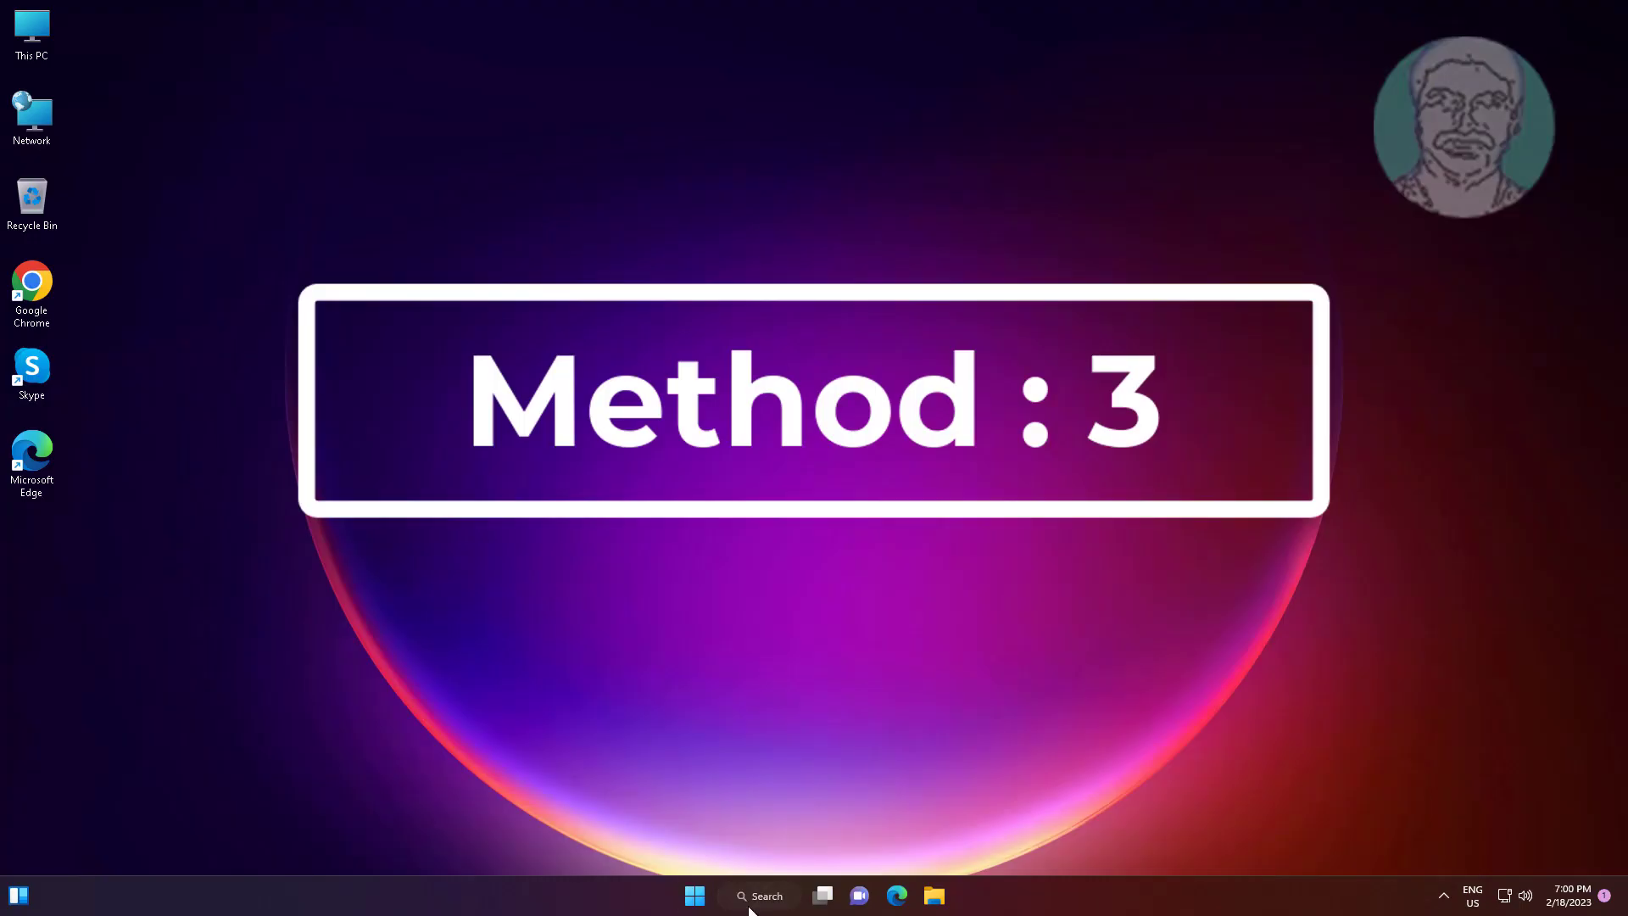
# Search Windows for 'services' and launch the Services app.
pyautogui.click(748, 907)
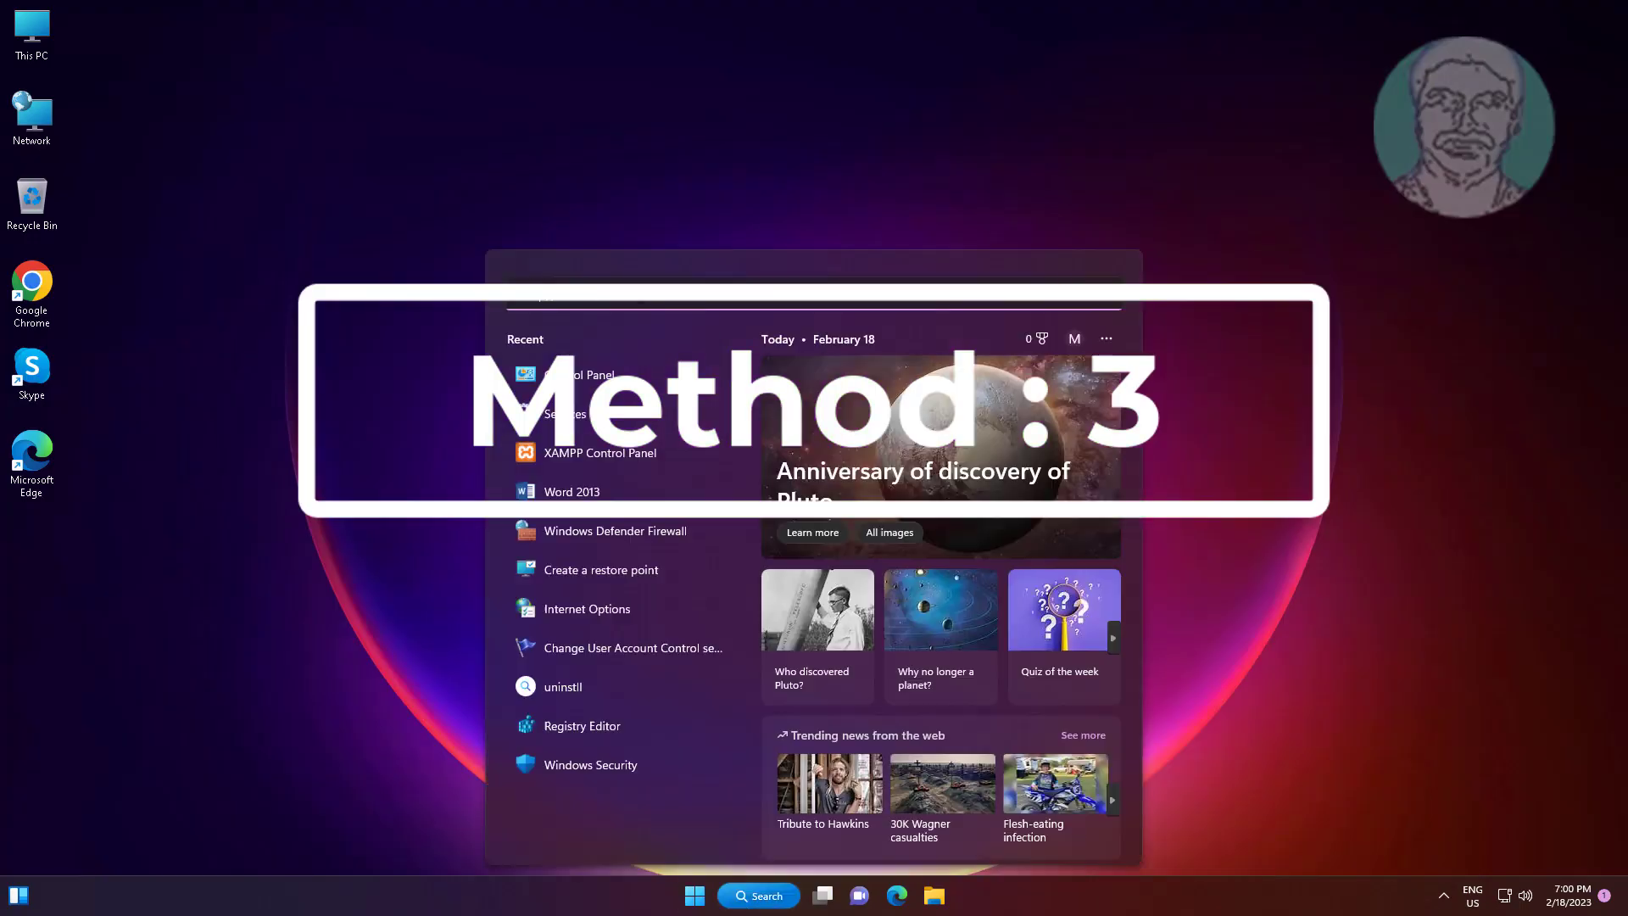
pyautogui.write('services')
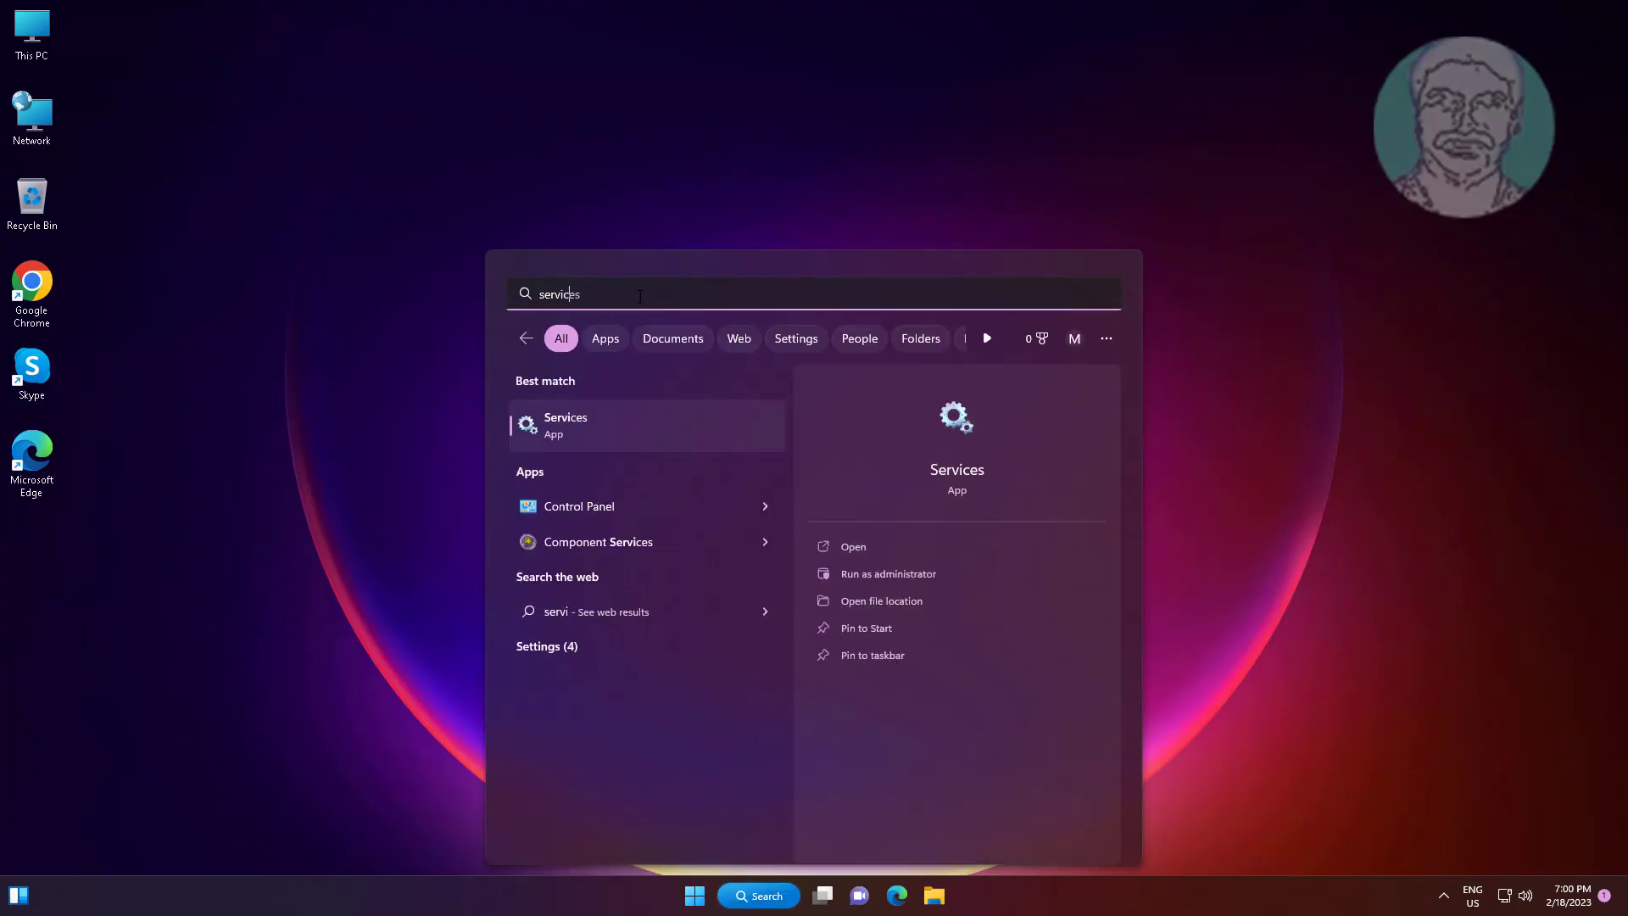
pyautogui.click(568, 423)
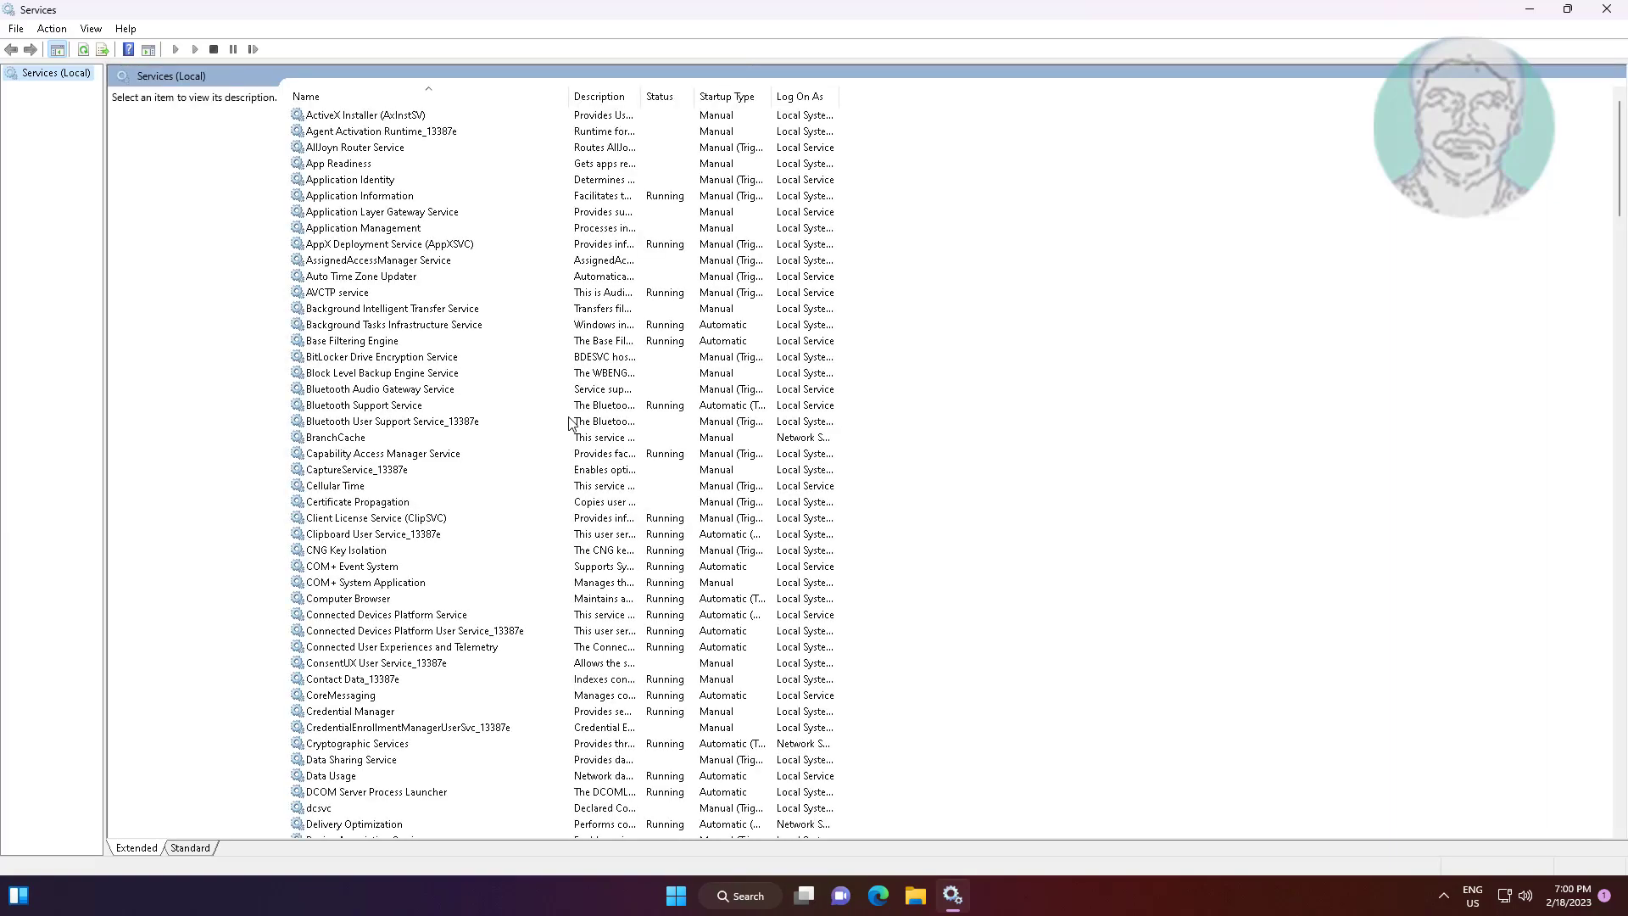
# Jump to the W entries and open the stopped Windows Security Service's properties.
pyautogui.click(395, 377)
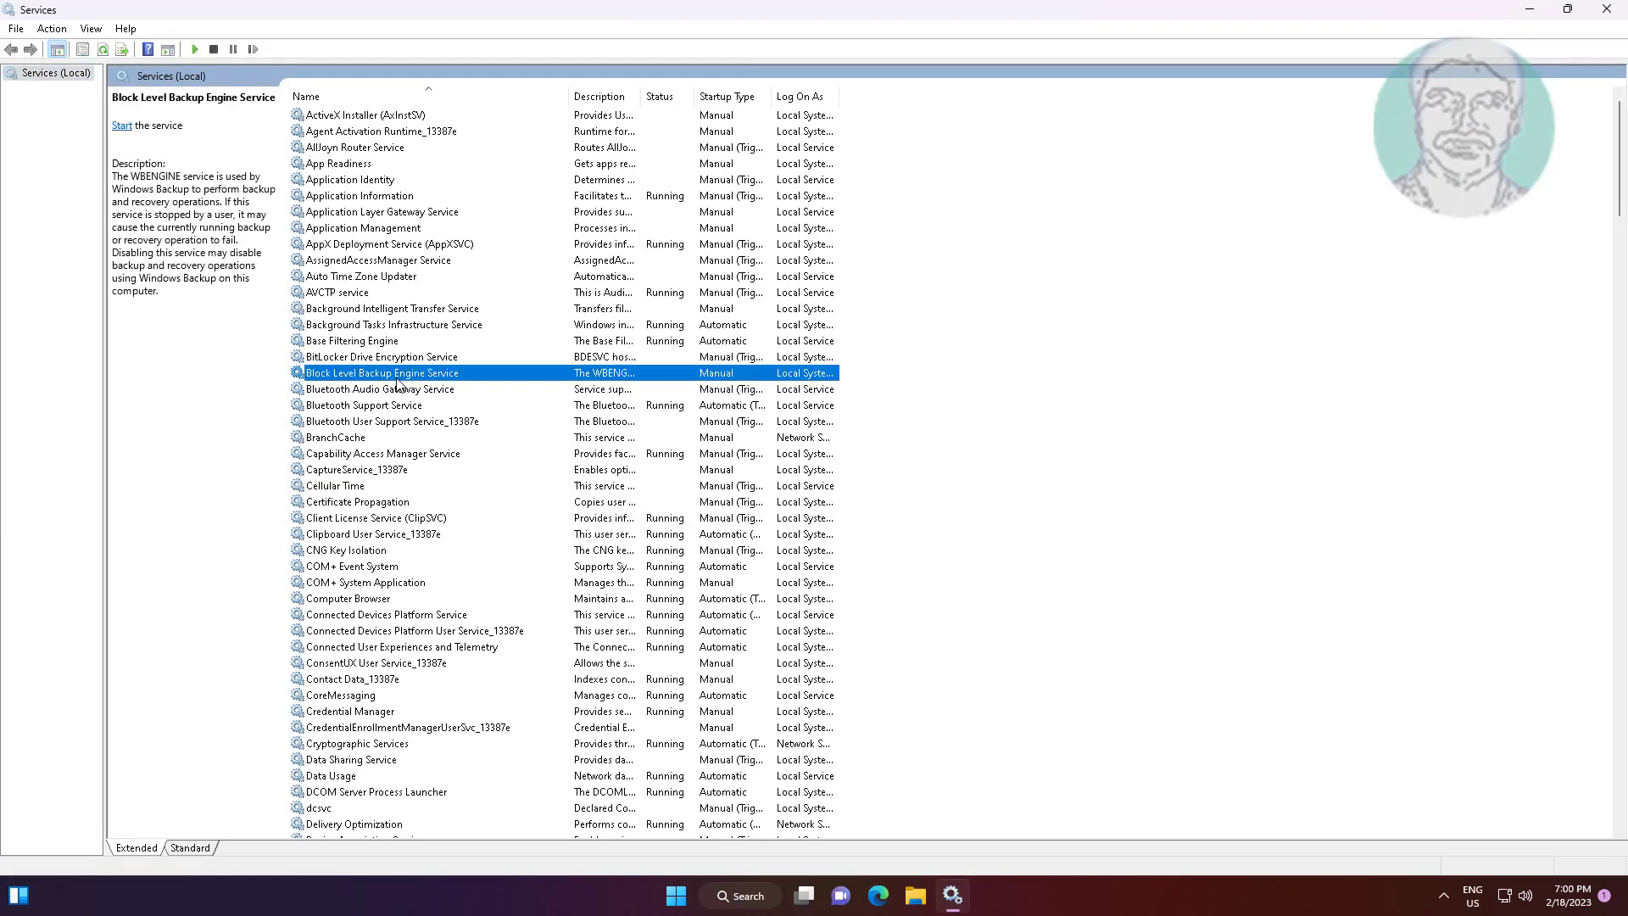
pyautogui.press('w')
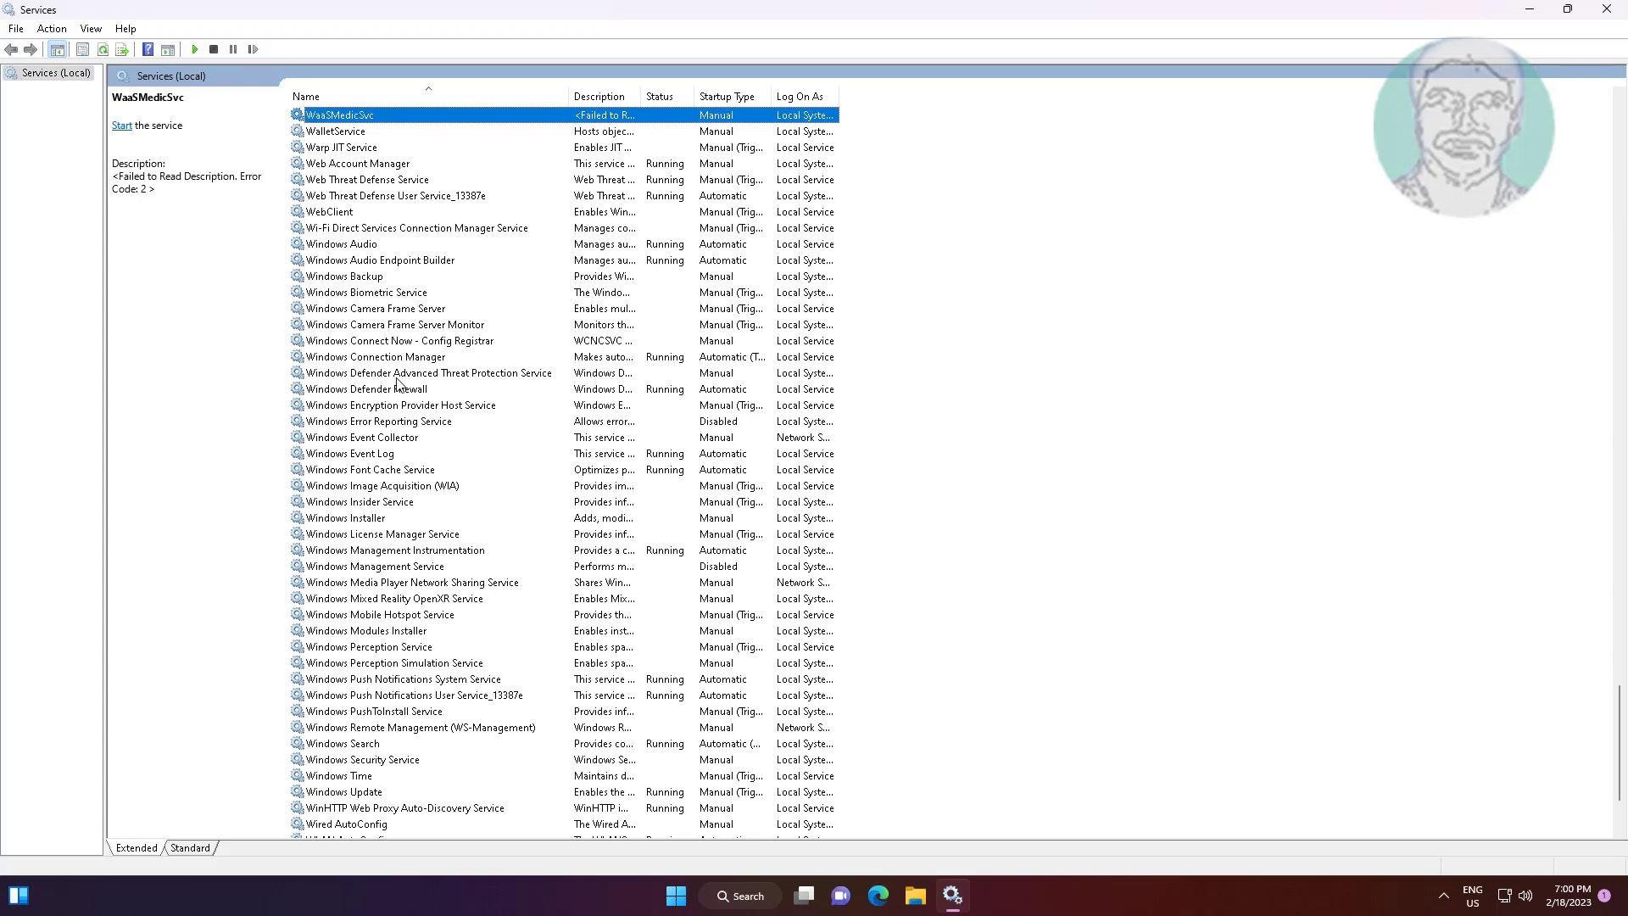
pyautogui.scroll(-3, 396, 382)
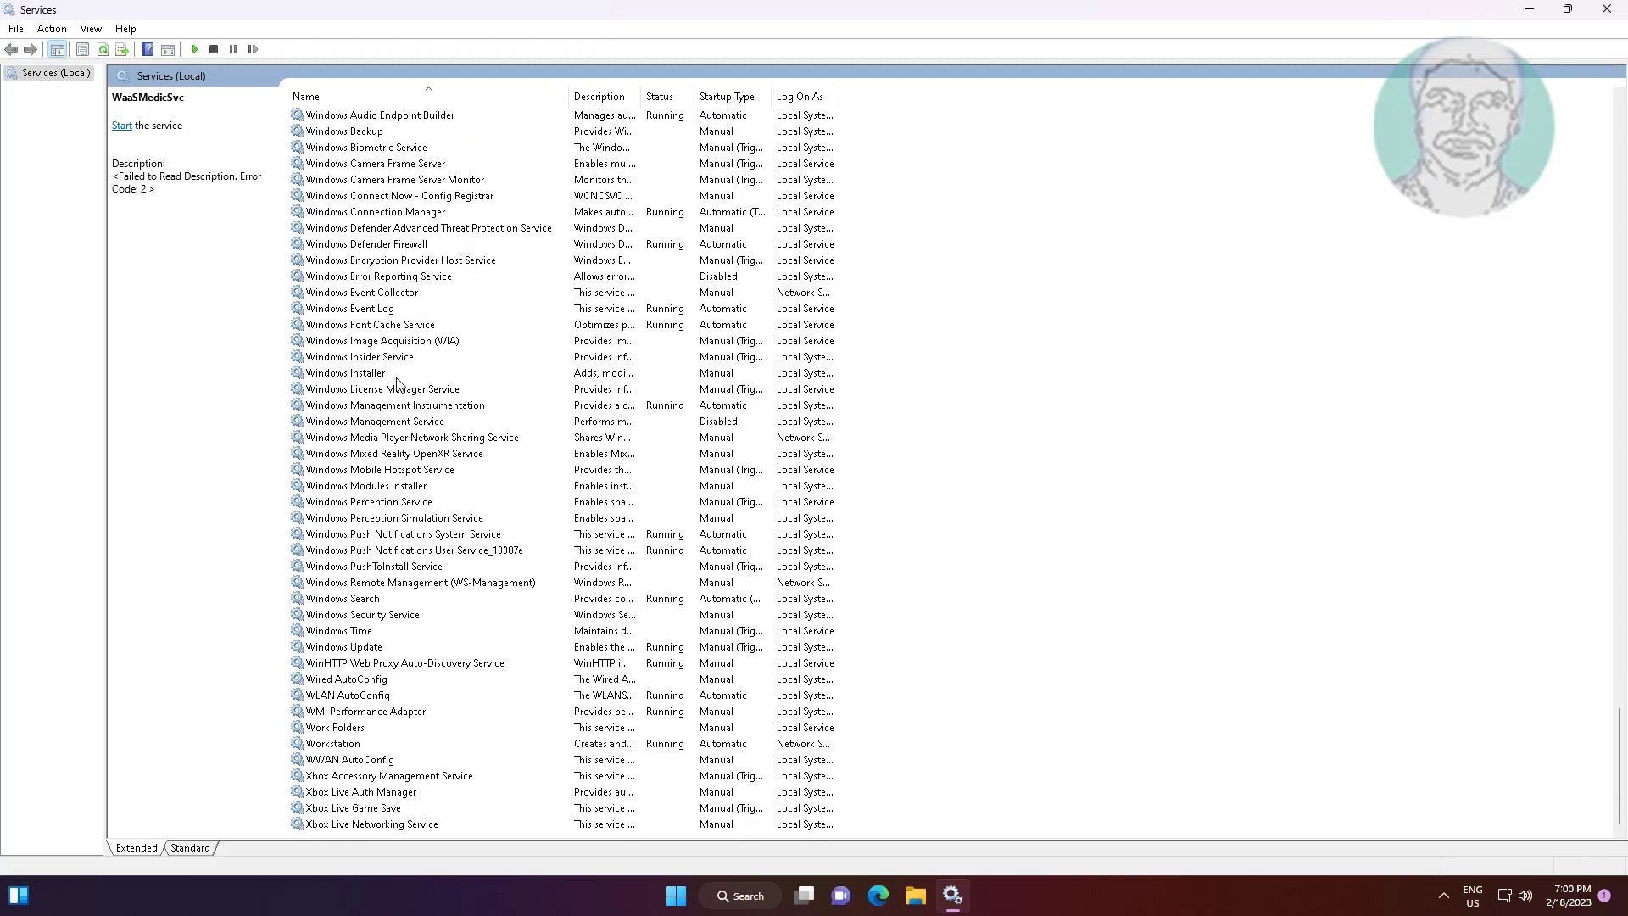
pyautogui.click(390, 617)
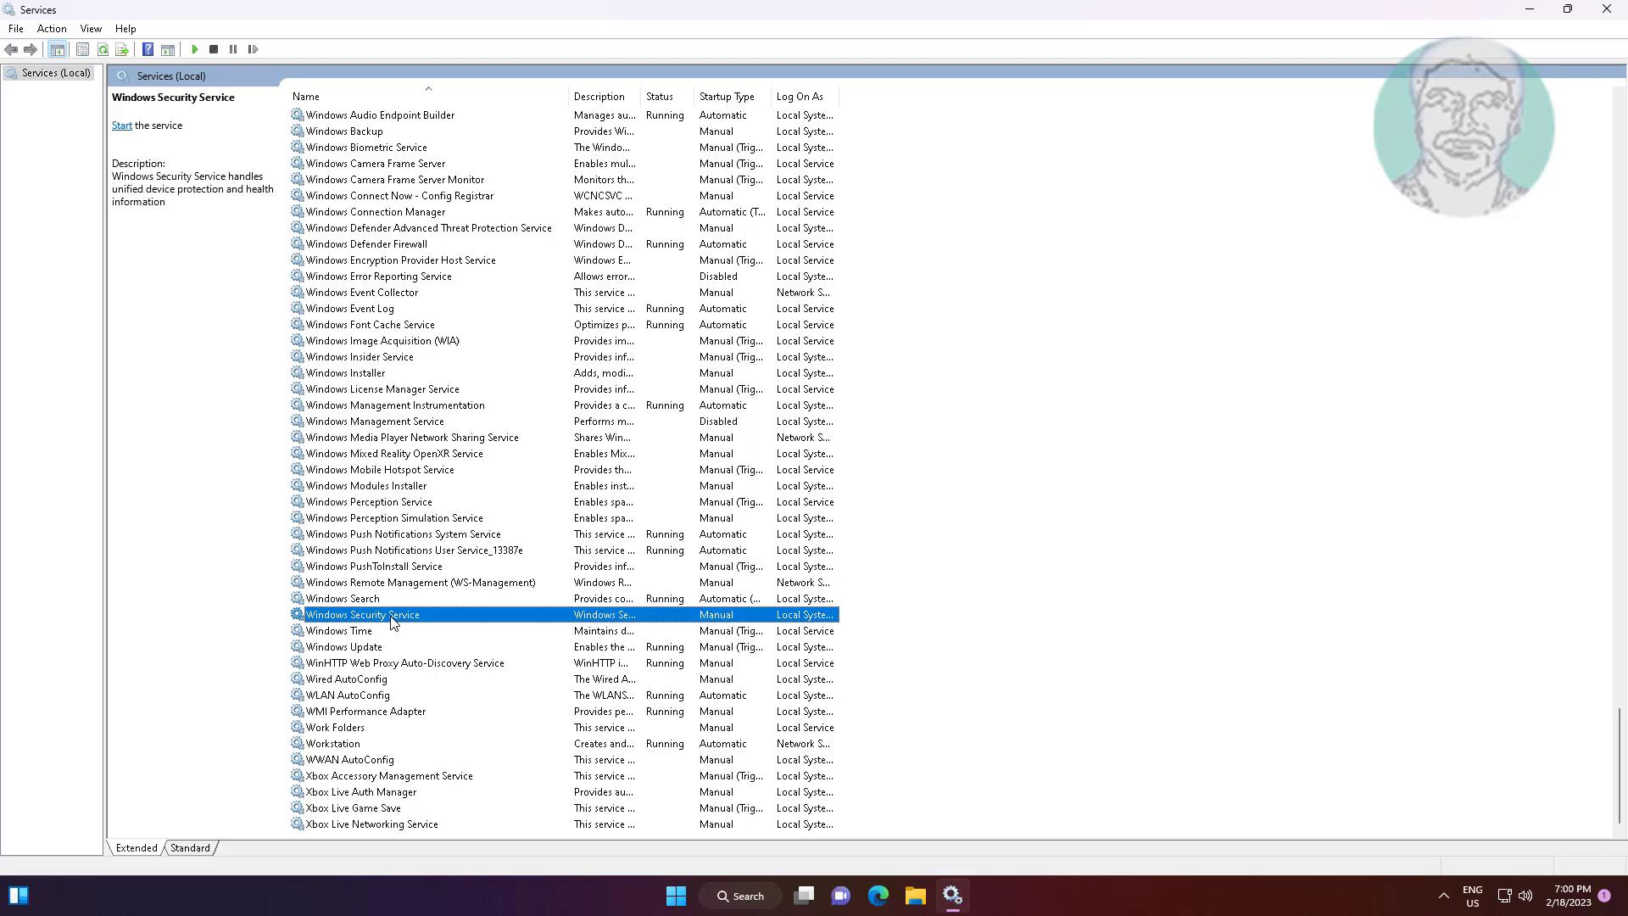
pyautogui.doubleClick(391, 615)
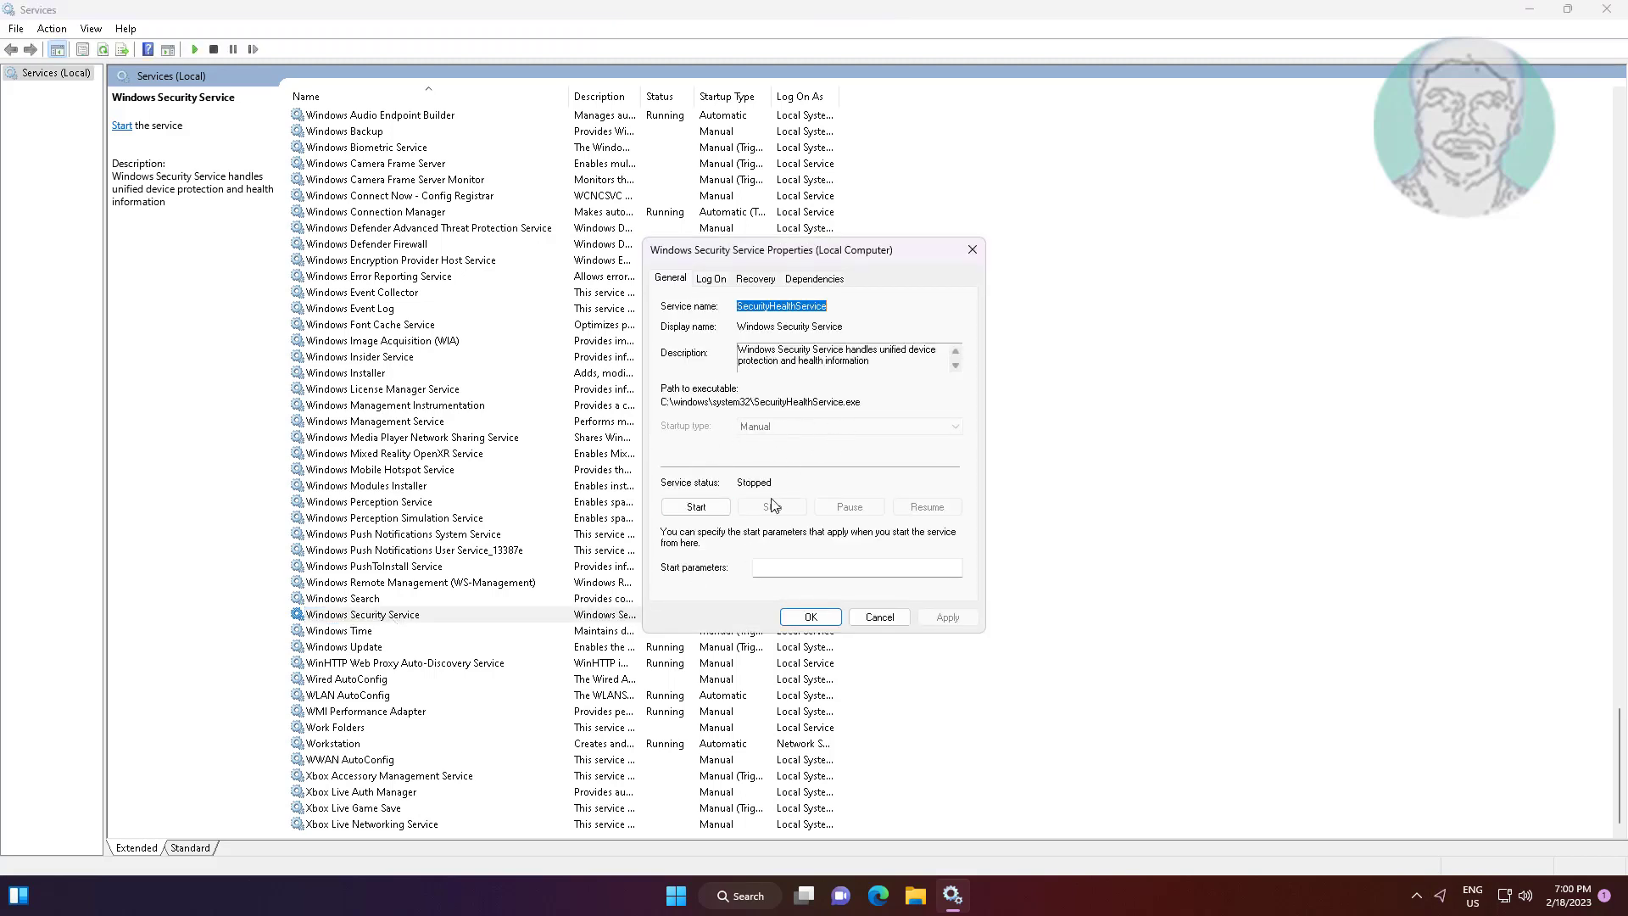
# Start the Windows Security Service, dismiss its properties with OK, and close Services.
pyautogui.click(706, 506)
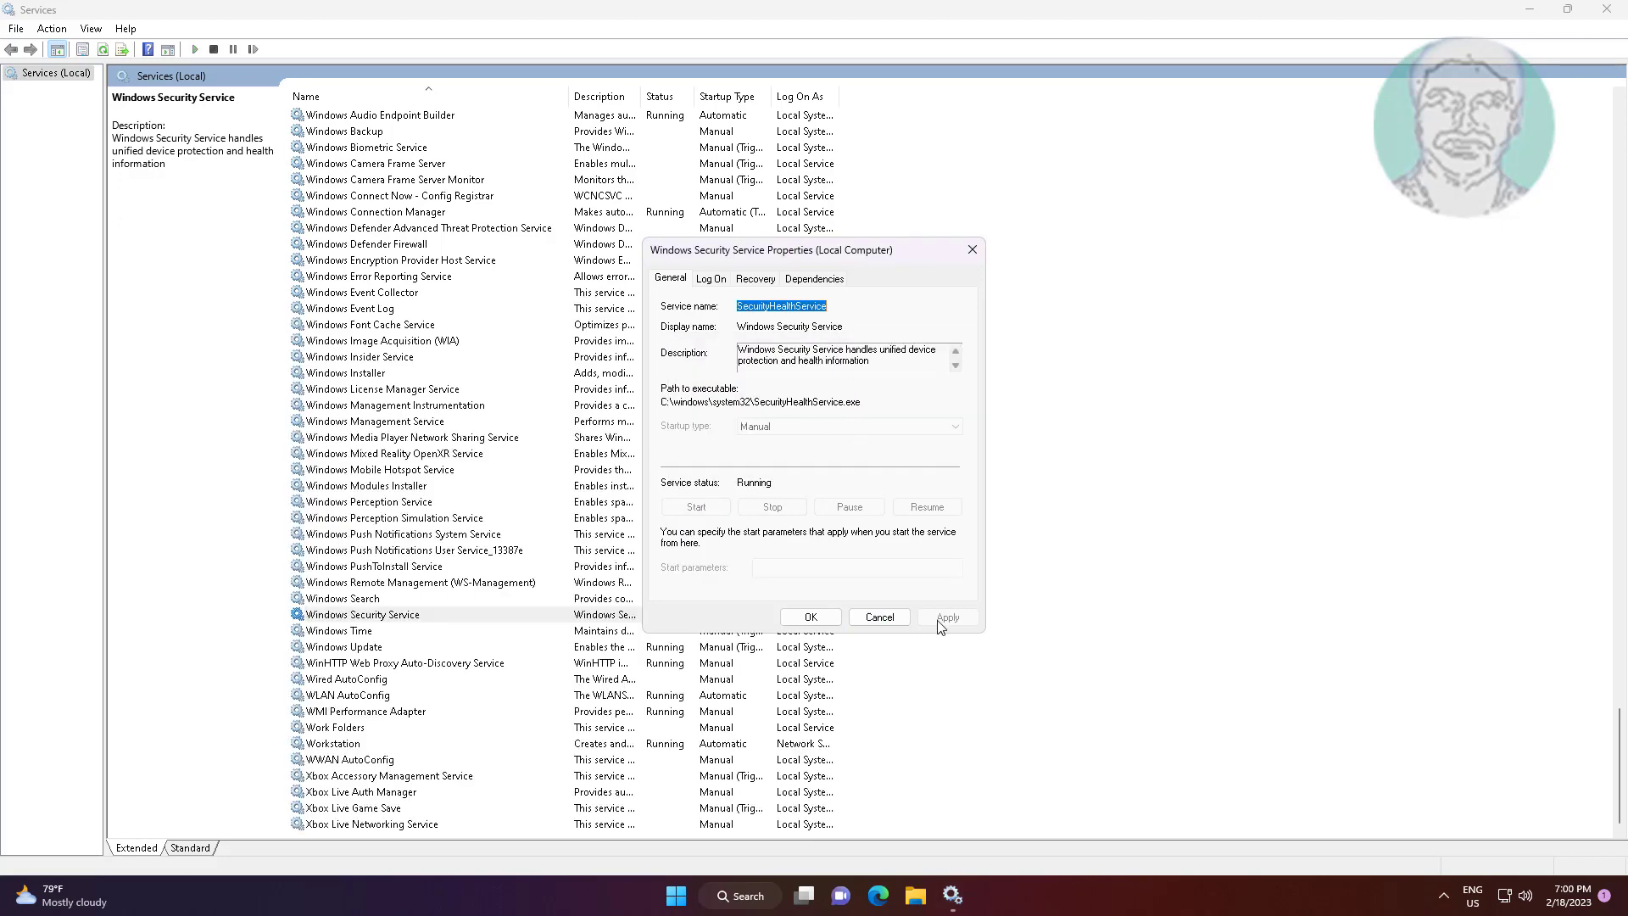
pyautogui.click(809, 617)
pyautogui.click(667, 621)
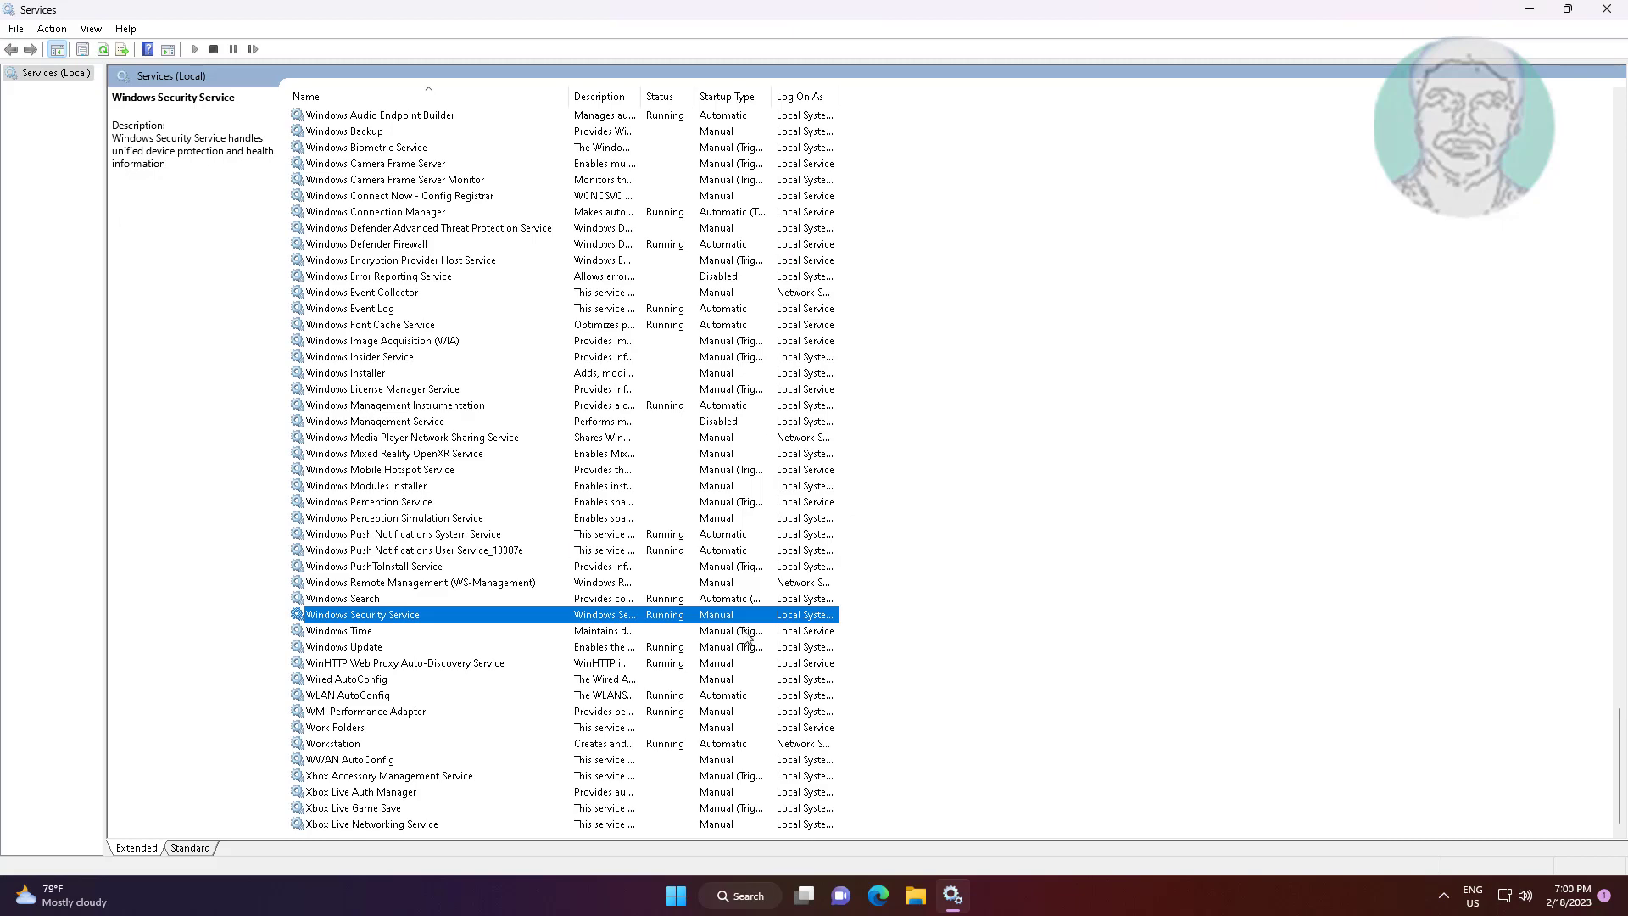
pyautogui.click(1609, 10)
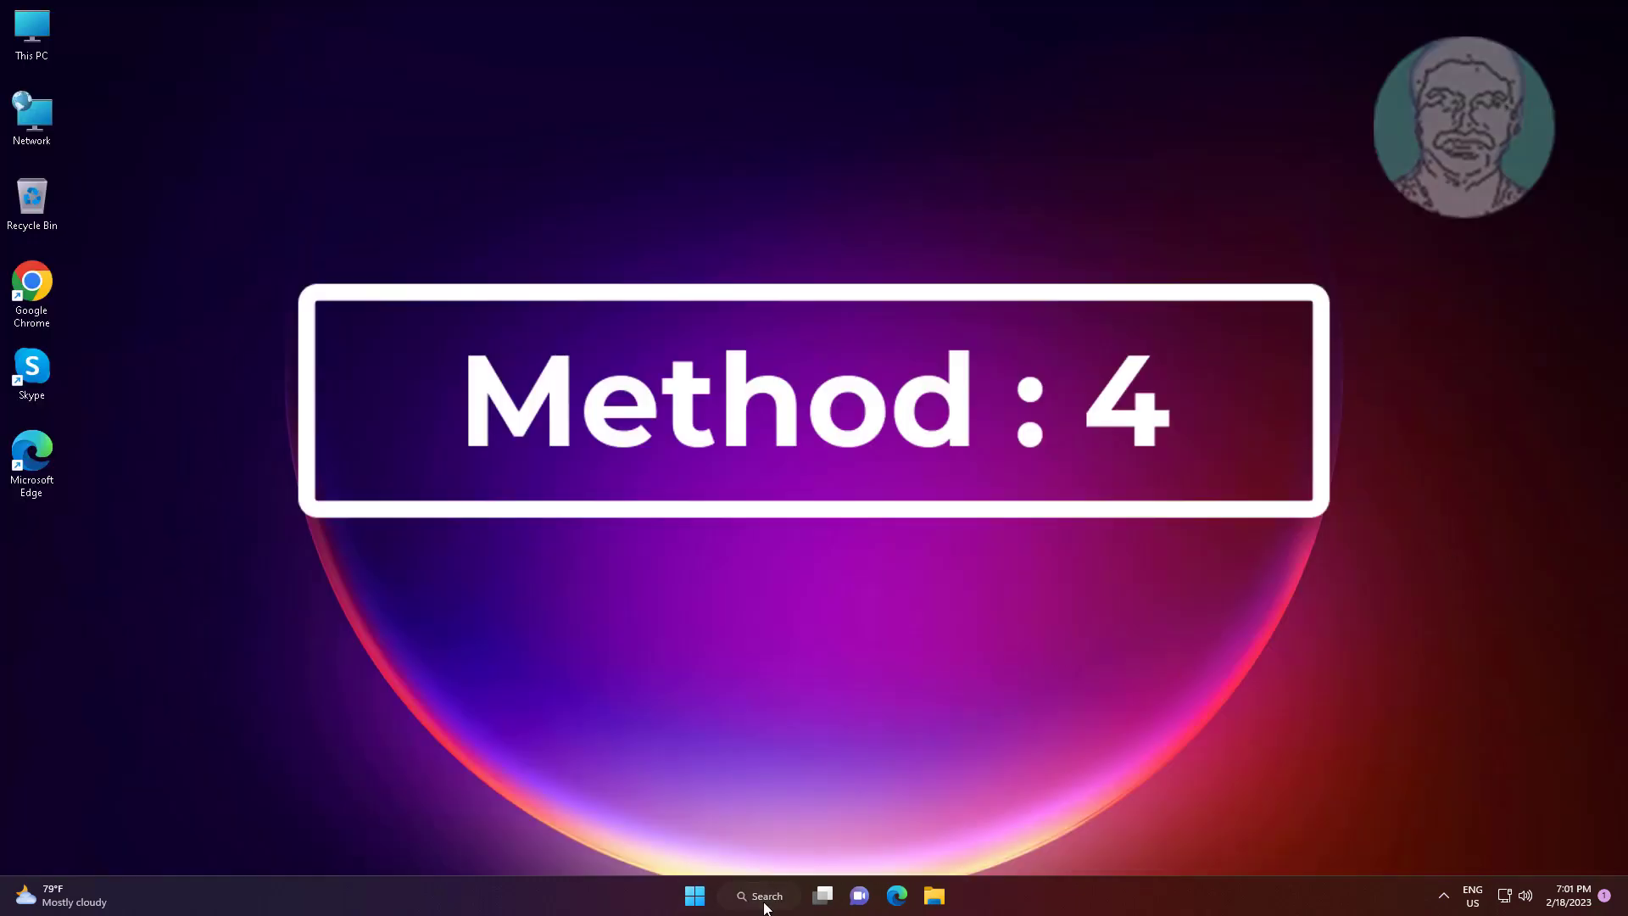
# Search for 'cmd' and launch Command Prompt as administrator.
pyautogui.click(765, 907)
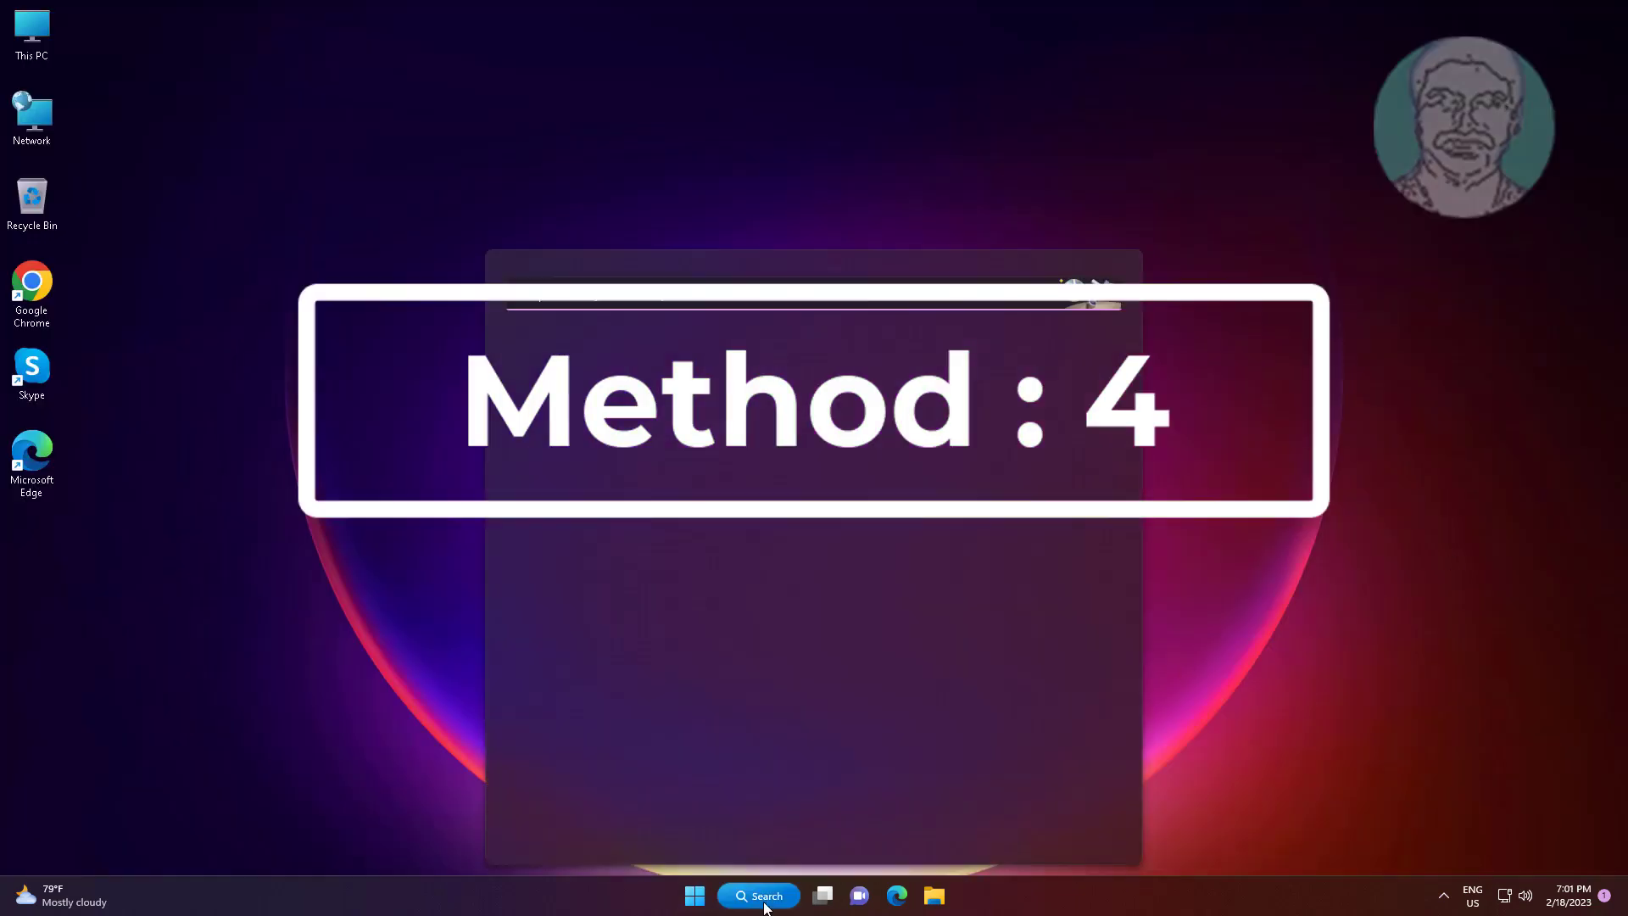
pyautogui.write('c')
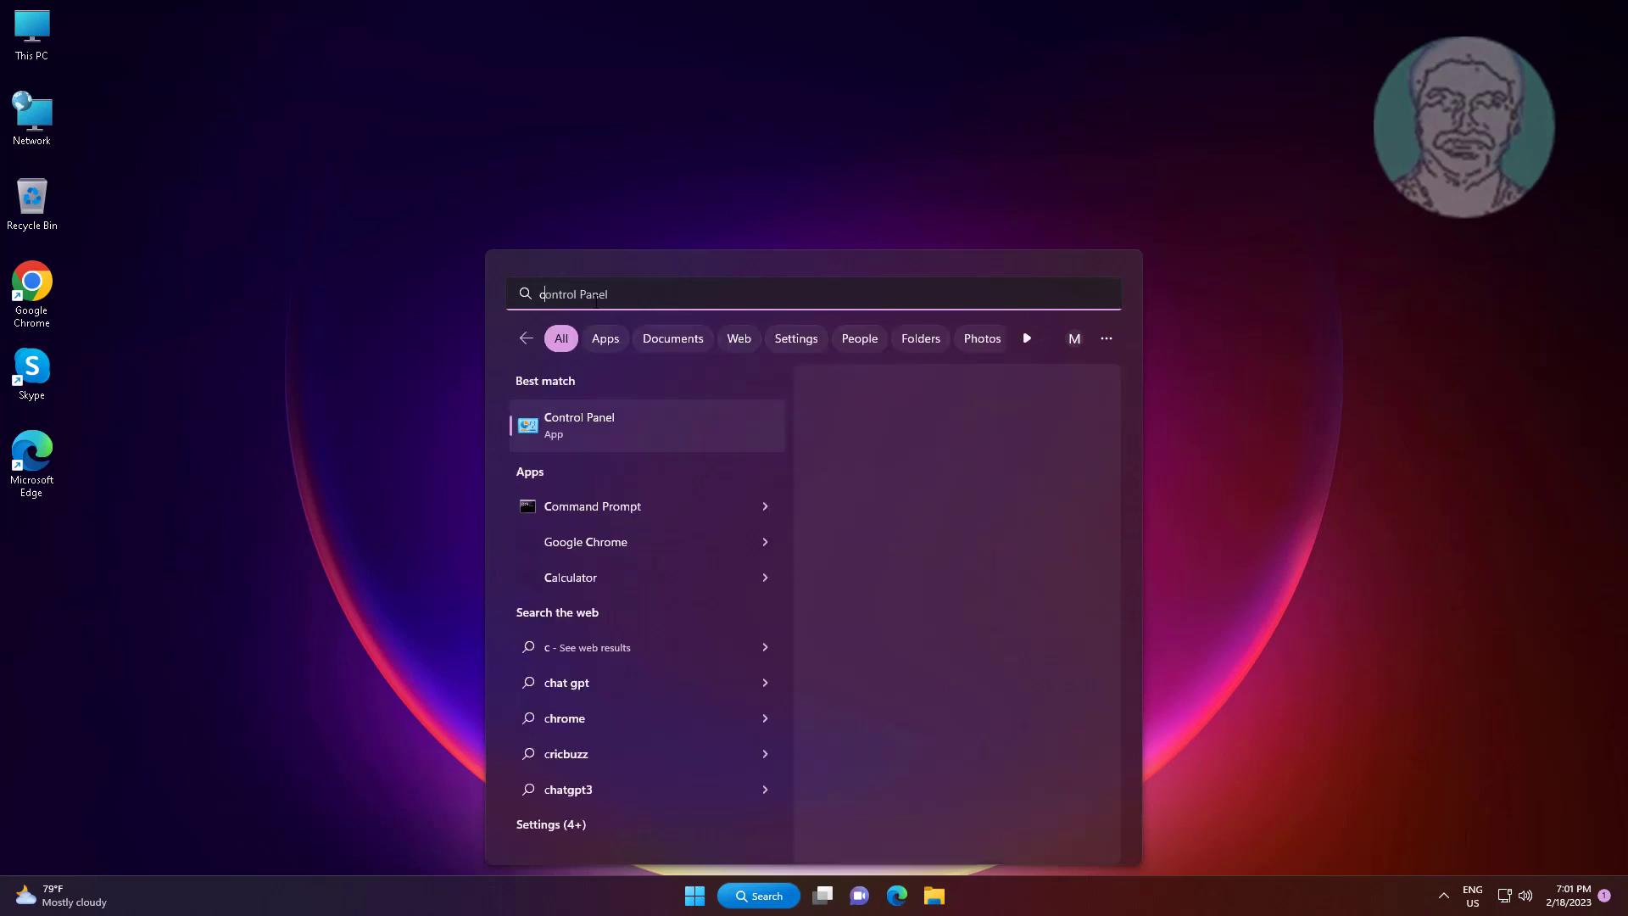
pyautogui.write('md')
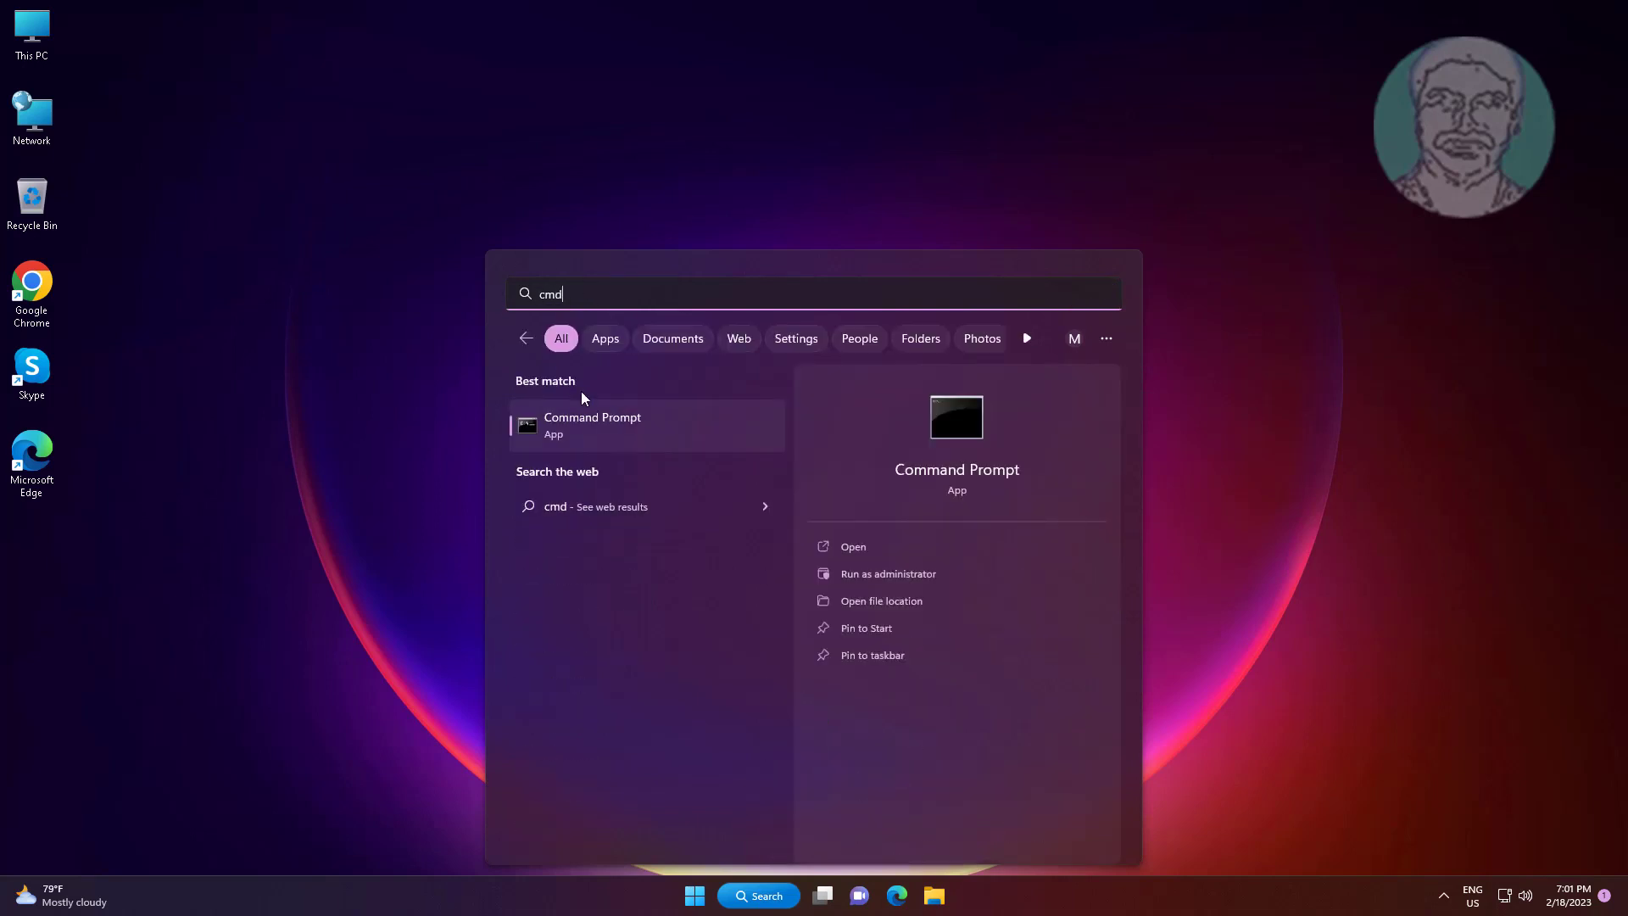
pyautogui.rightClick(611, 421)
pyautogui.press('Escape')
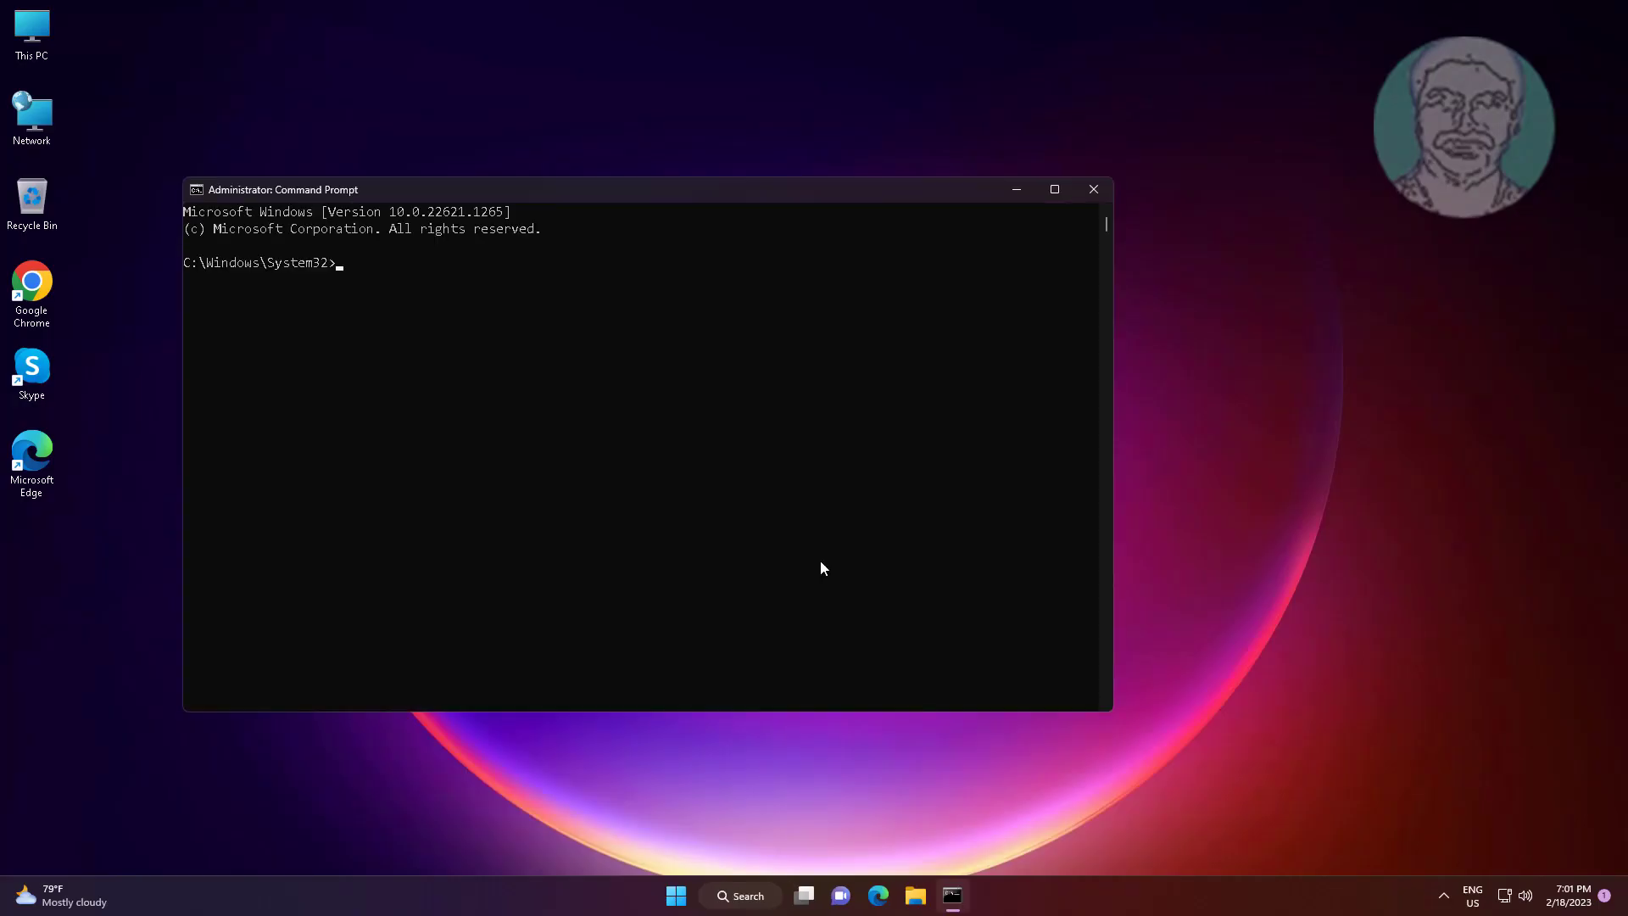
pyautogui.write('sfc /')
pyautogui.write('scannow')
# Run sfc /scannow to repair corrupt files, exit Command Prompt, and launch Settings.
pyautogui.press('Return')
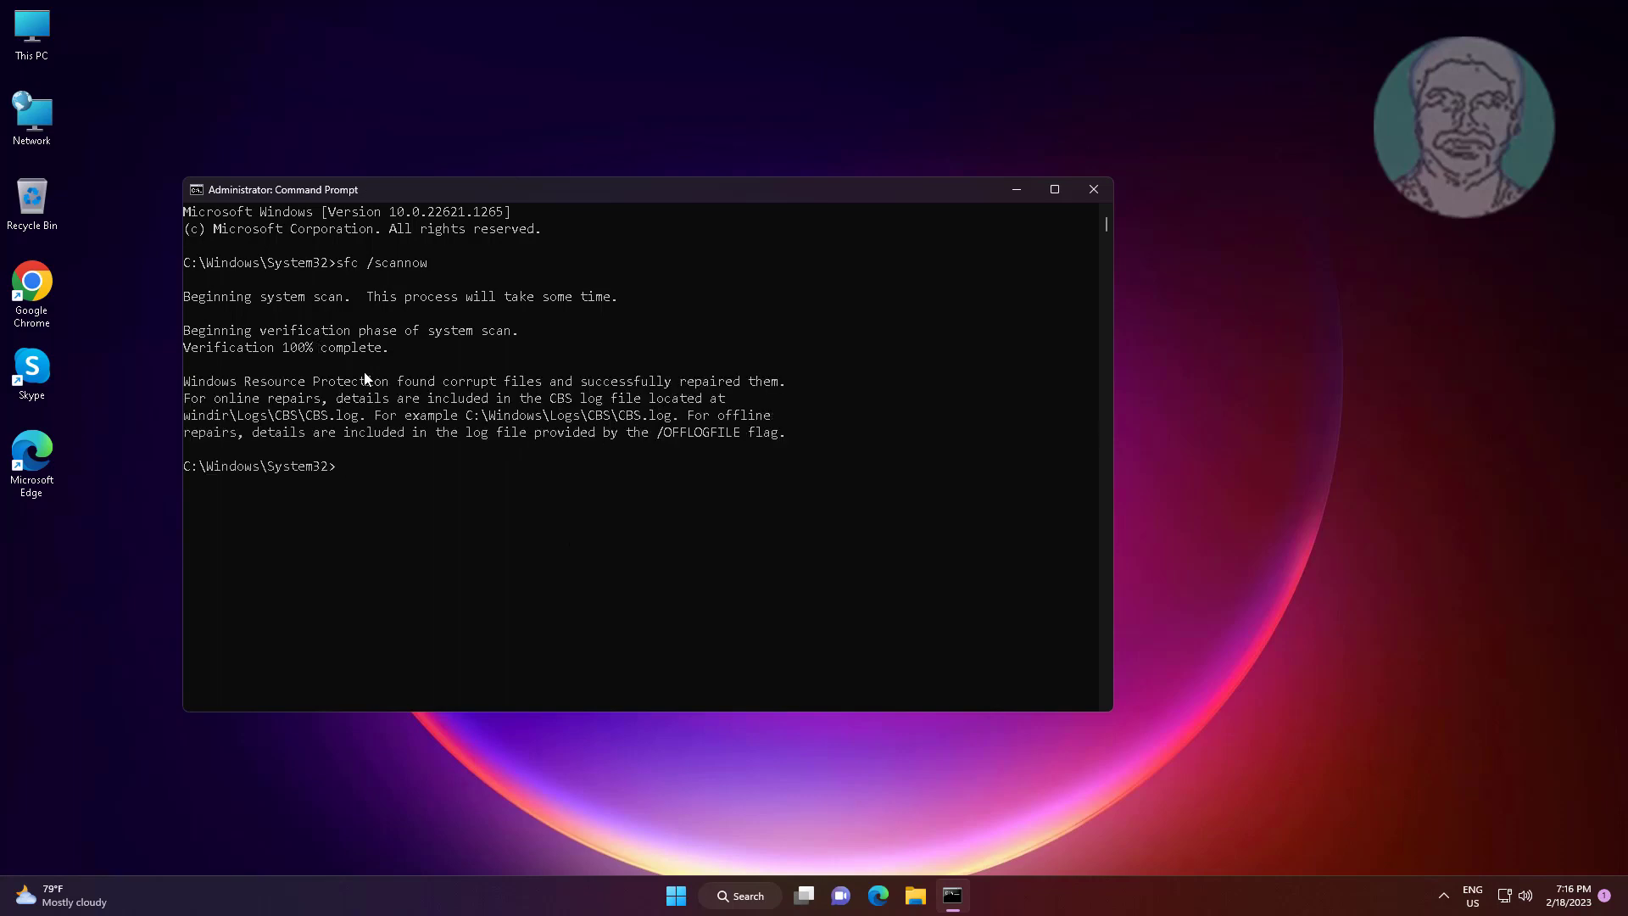
pyautogui.moveTo(271, 380); pyautogui.dragTo(786, 382)
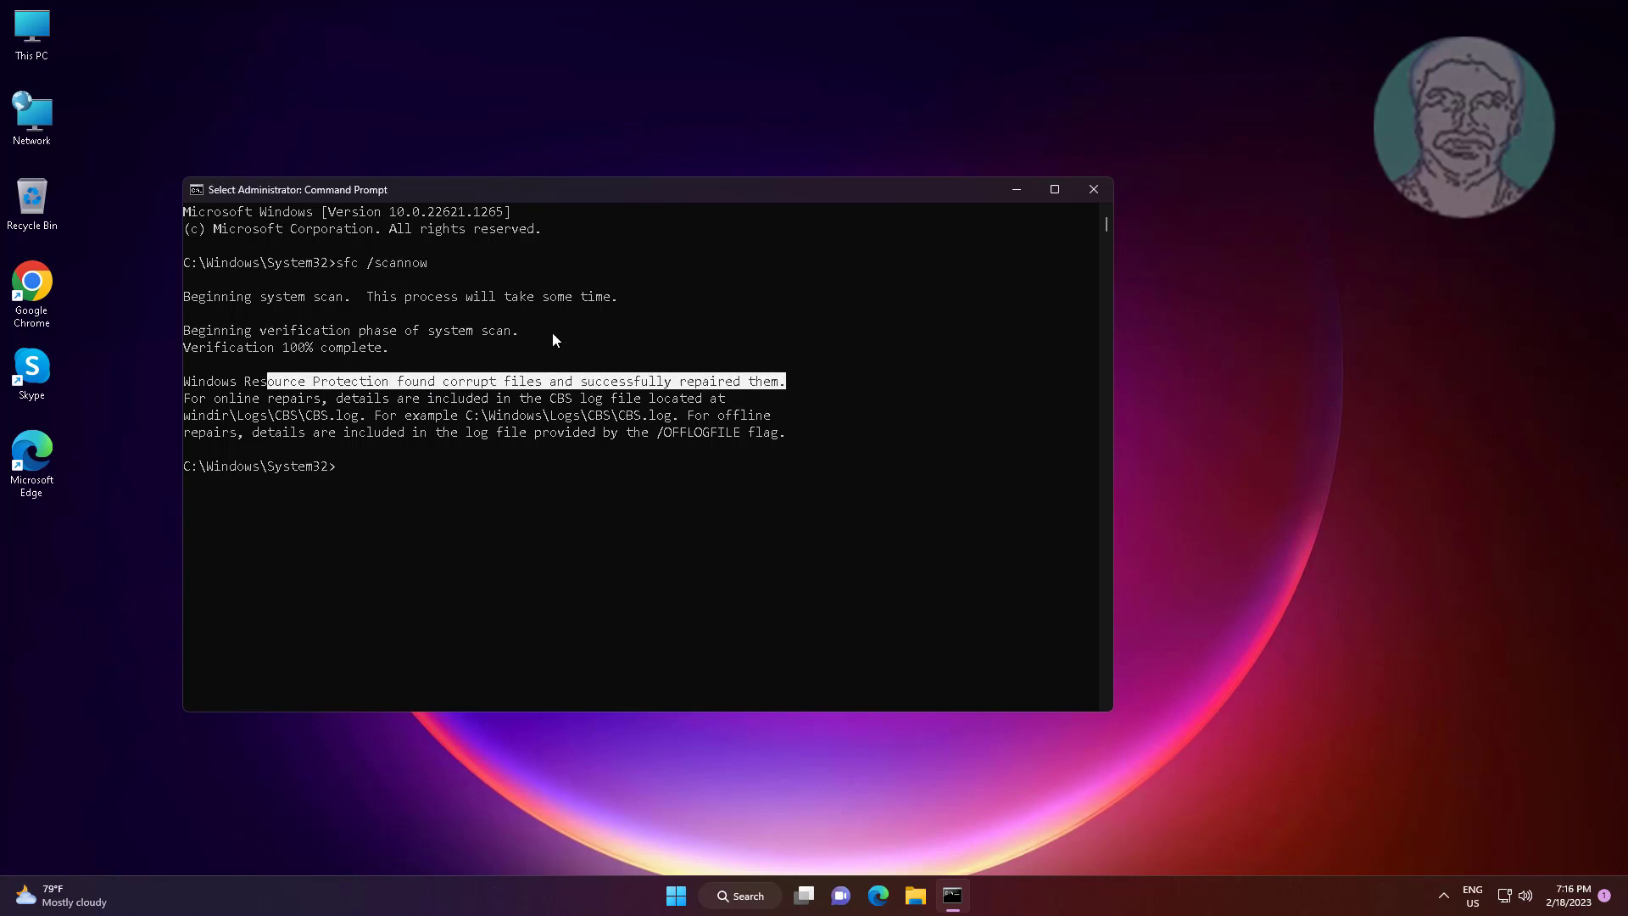
pyautogui.write('ex')
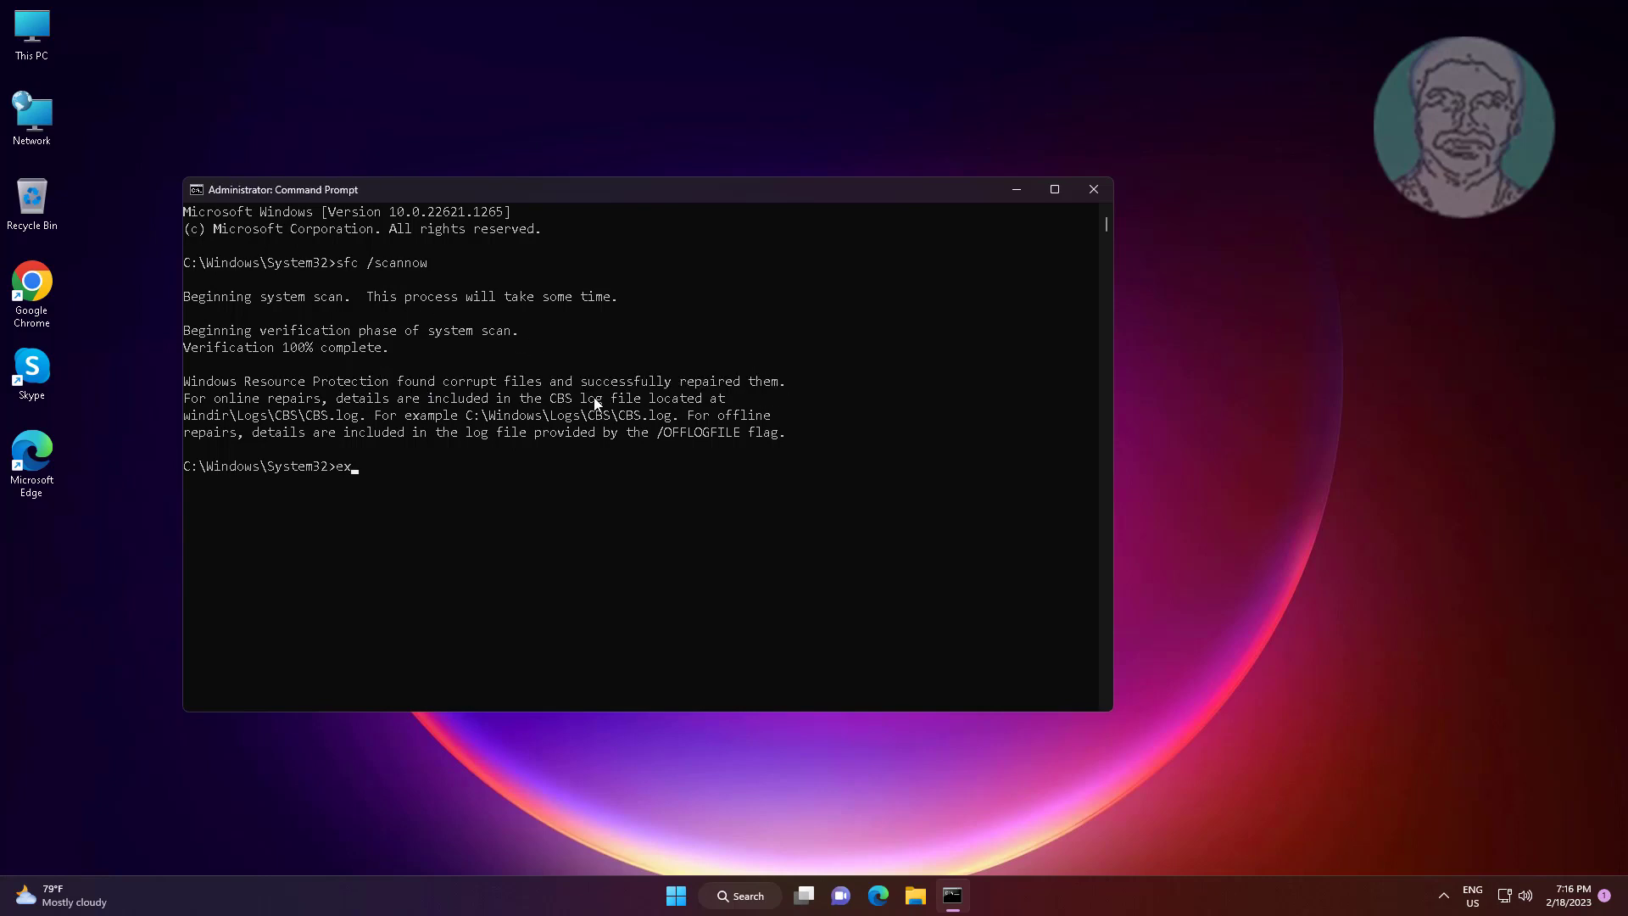
pyautogui.write('it')
pyautogui.press('Return')
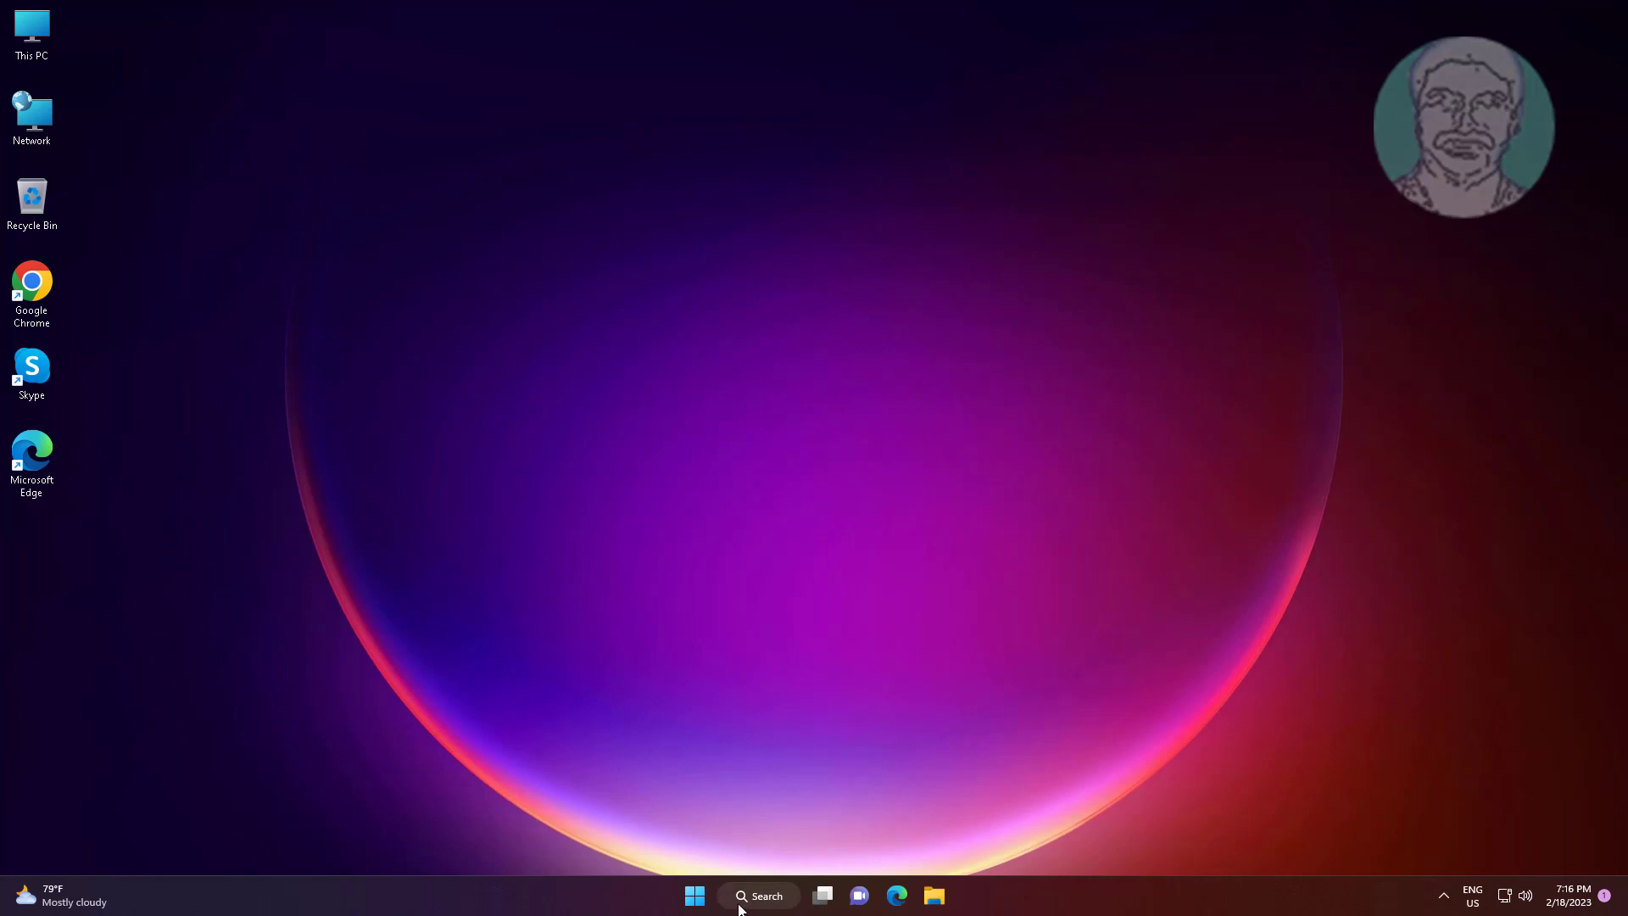
pyautogui.click(695, 896)
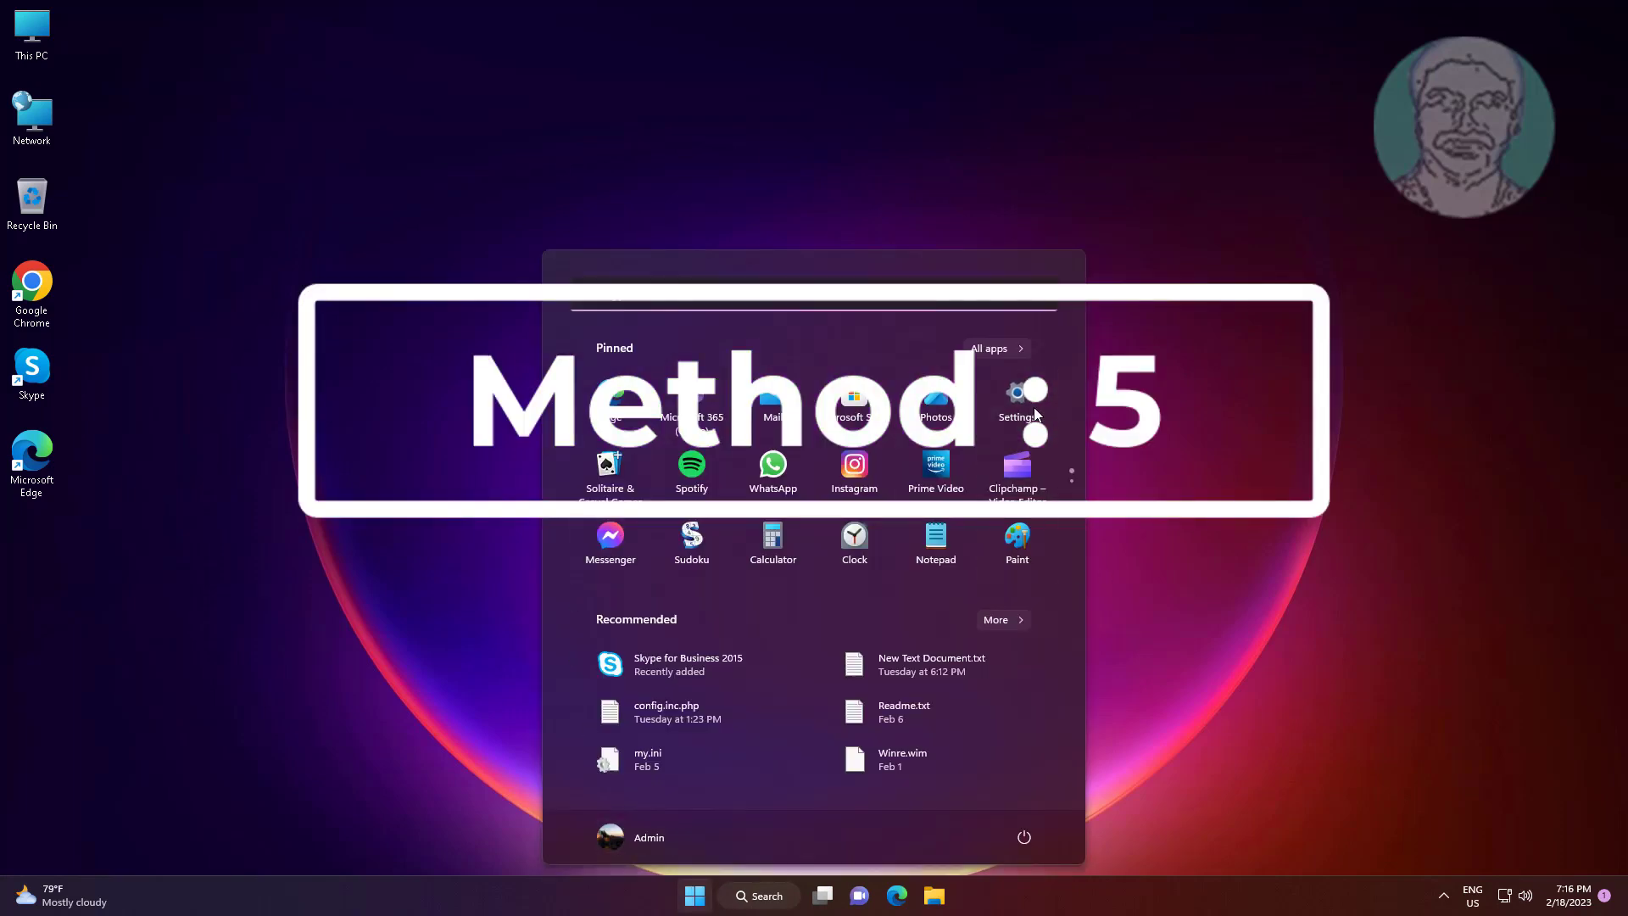
pyautogui.click(1034, 410)
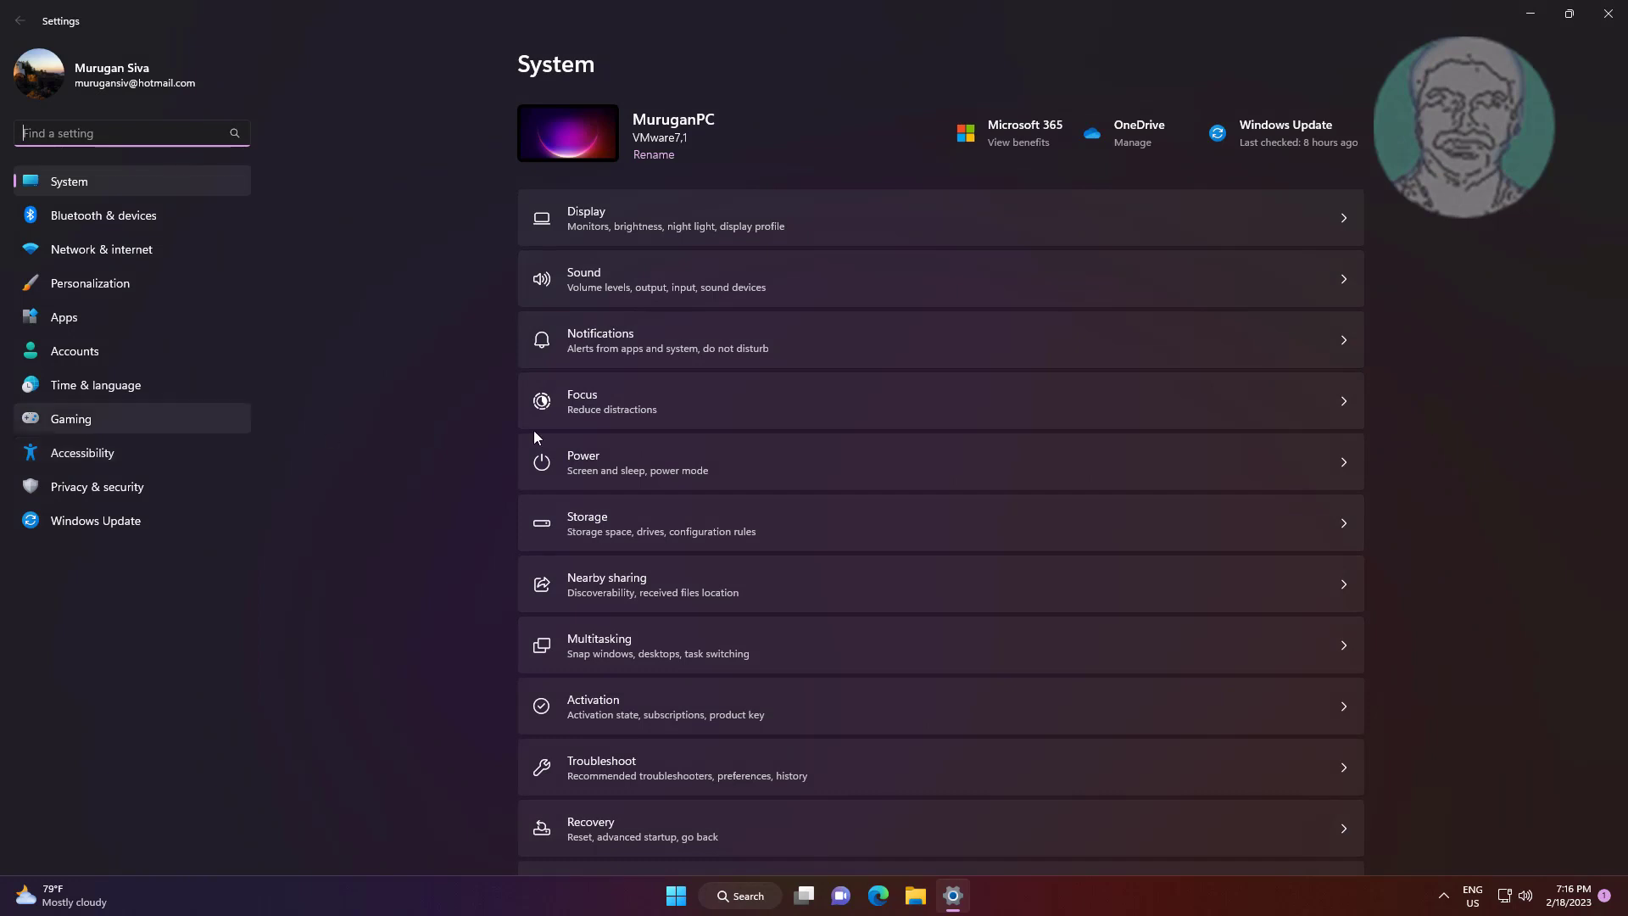
pyautogui.scroll(-3, 688, 560)
# From the Recovery page, start Reset this PC with Keep my files selected.
pyautogui.click(623, 579)
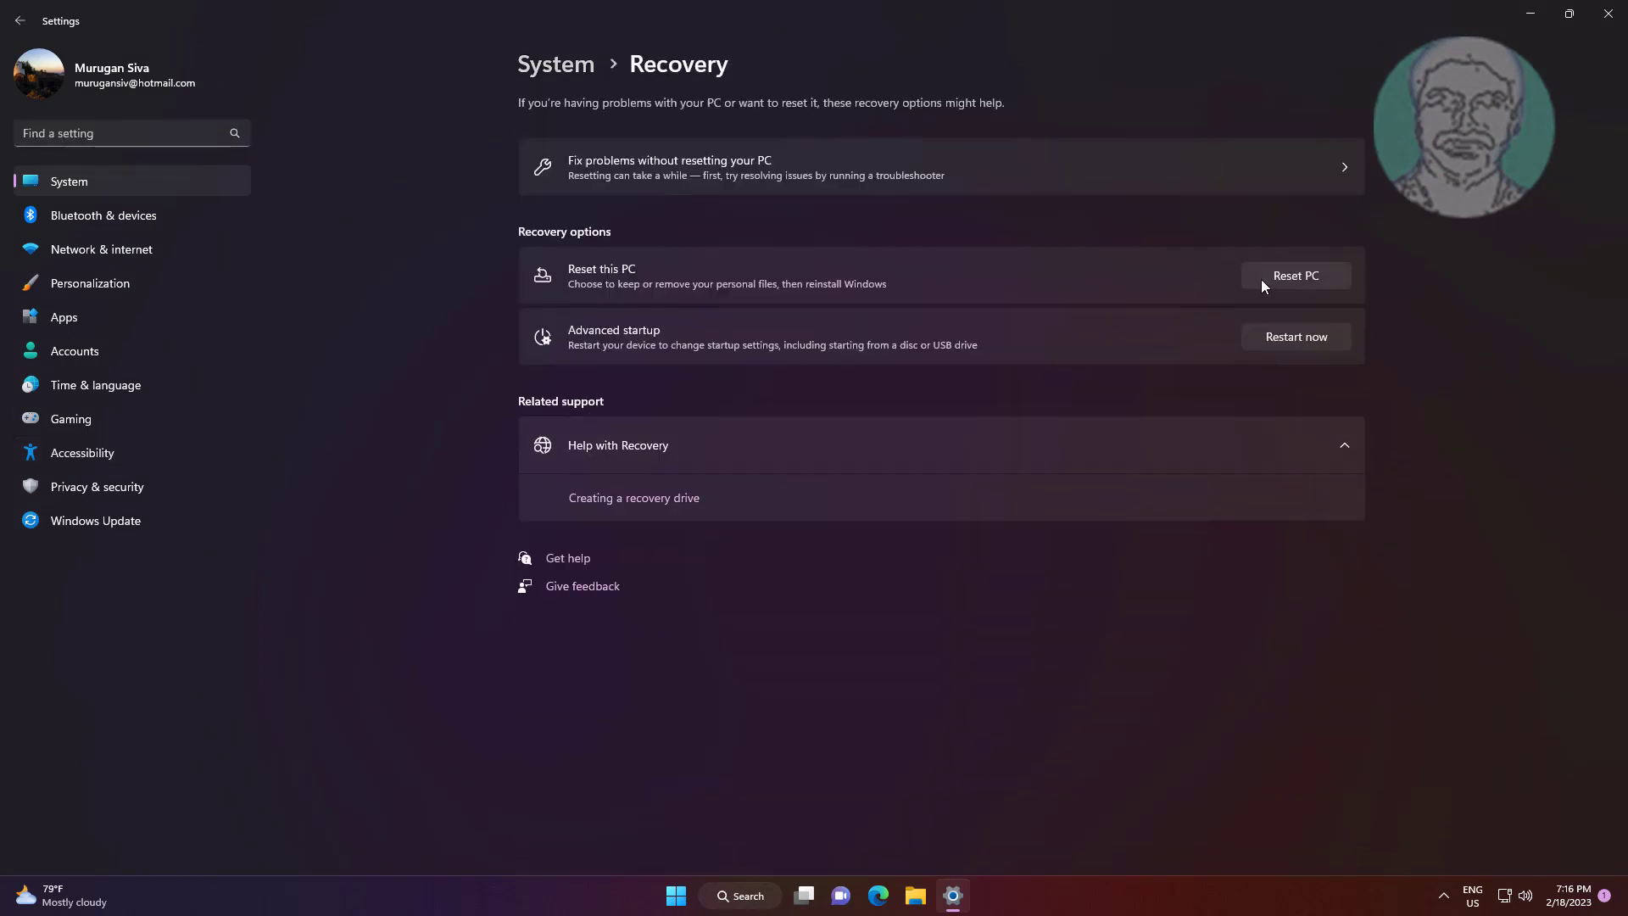
pyautogui.click(1260, 279)
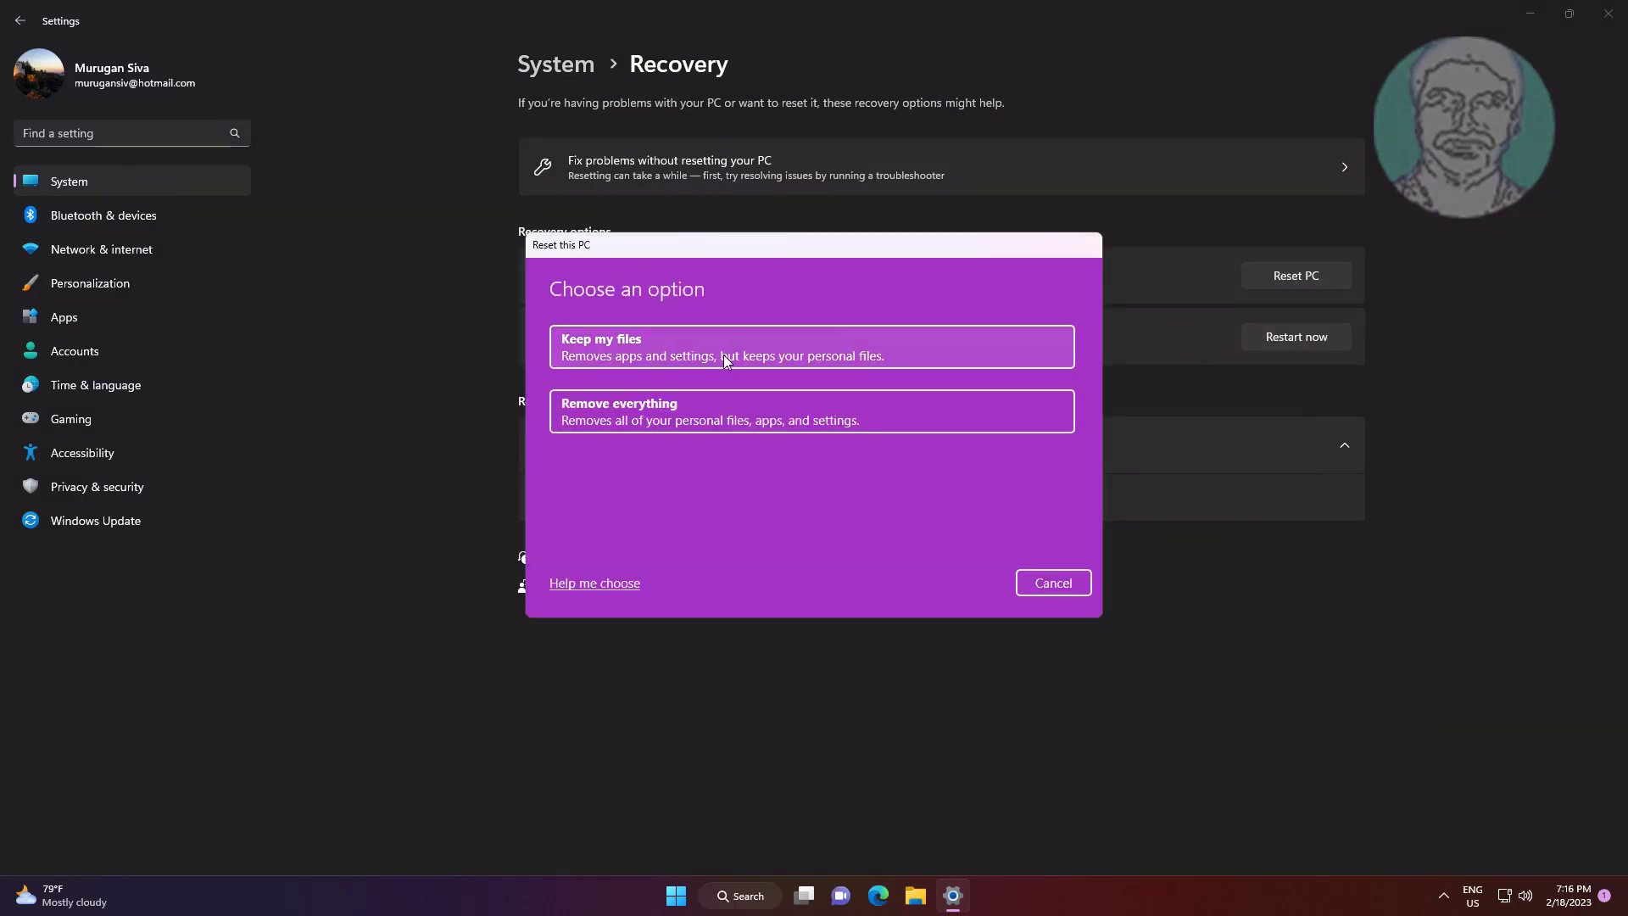
pyautogui.click(634, 351)
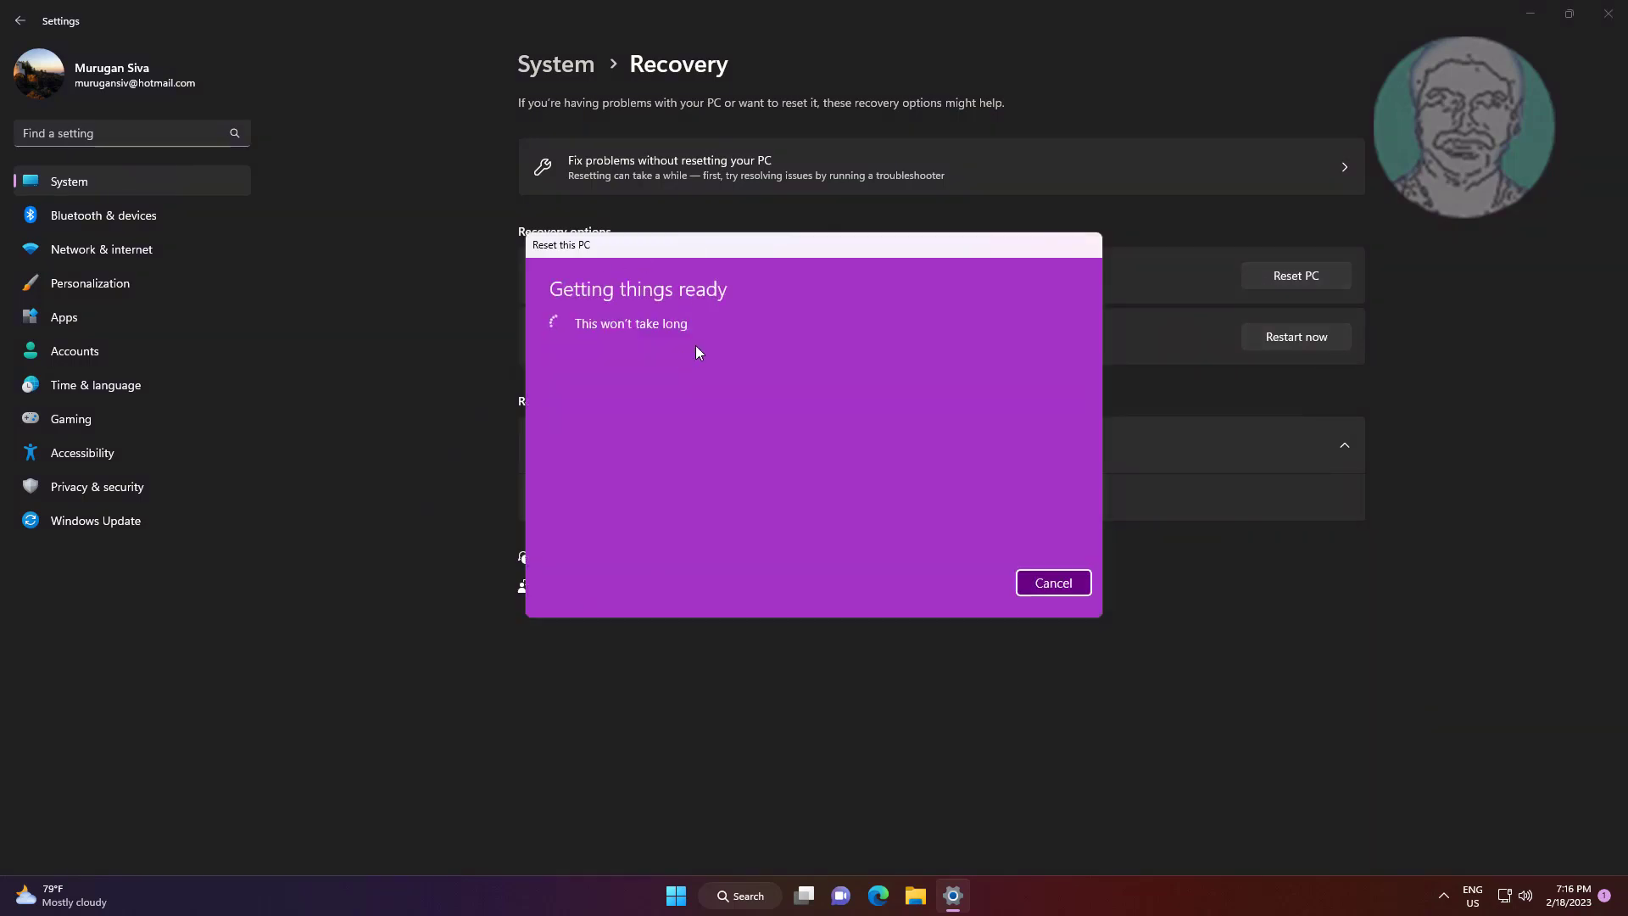